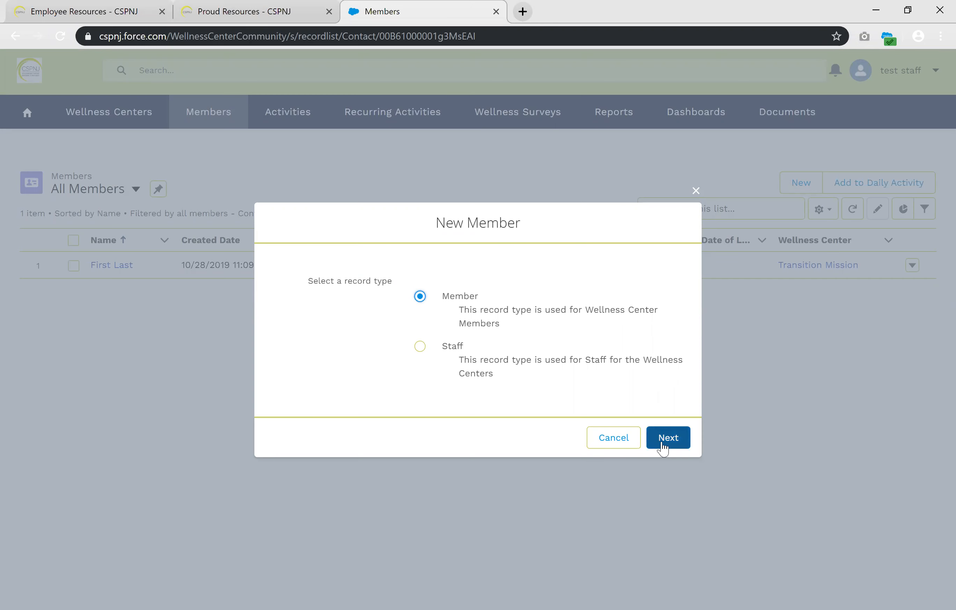
# Start a new record of type Member and enter the salutation Mr. with the member's first and last name
pyautogui.click(663, 447)
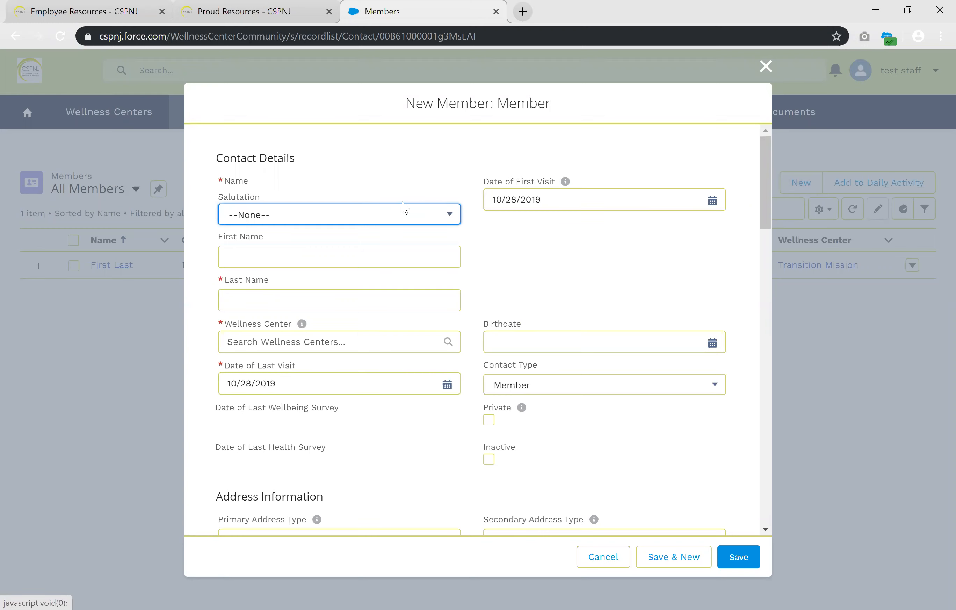
pyautogui.click(362, 219)
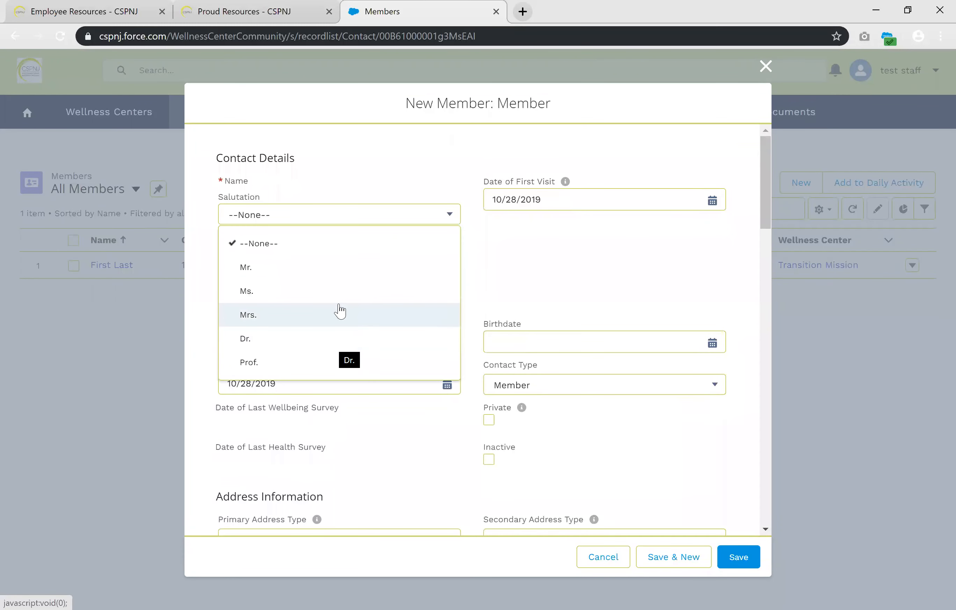
pyautogui.click(344, 275)
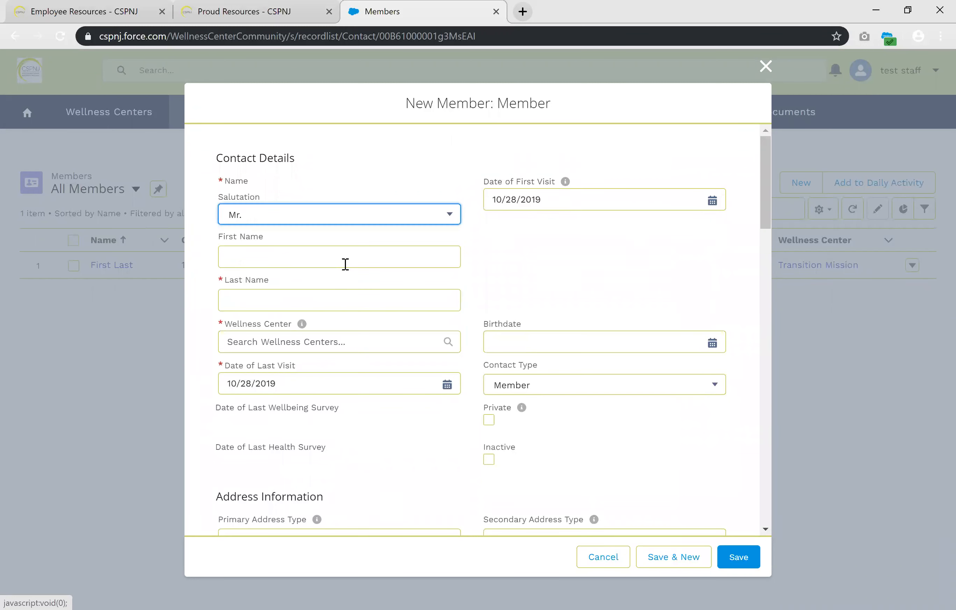
pyautogui.click(349, 258)
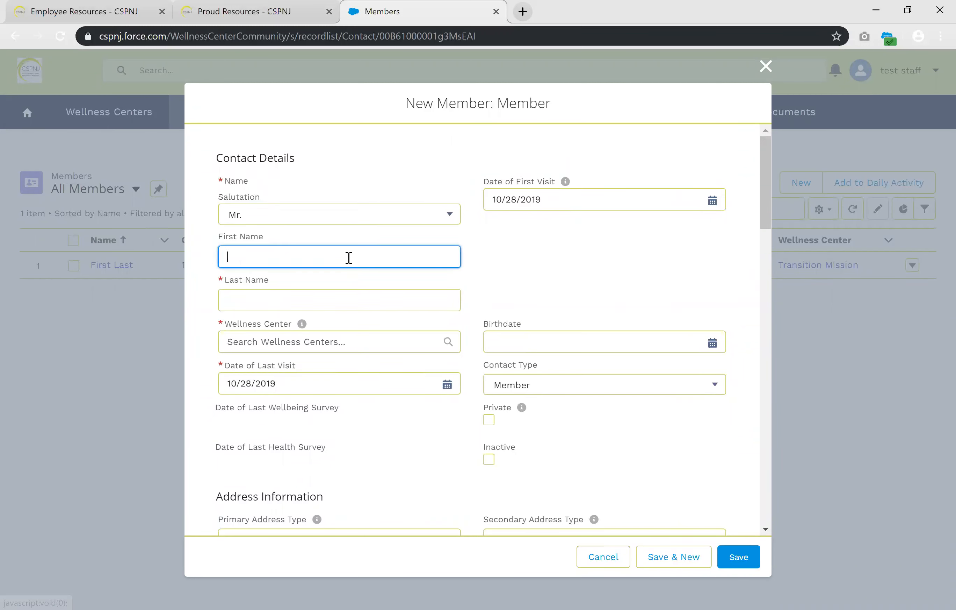
pyautogui.write('Sample')
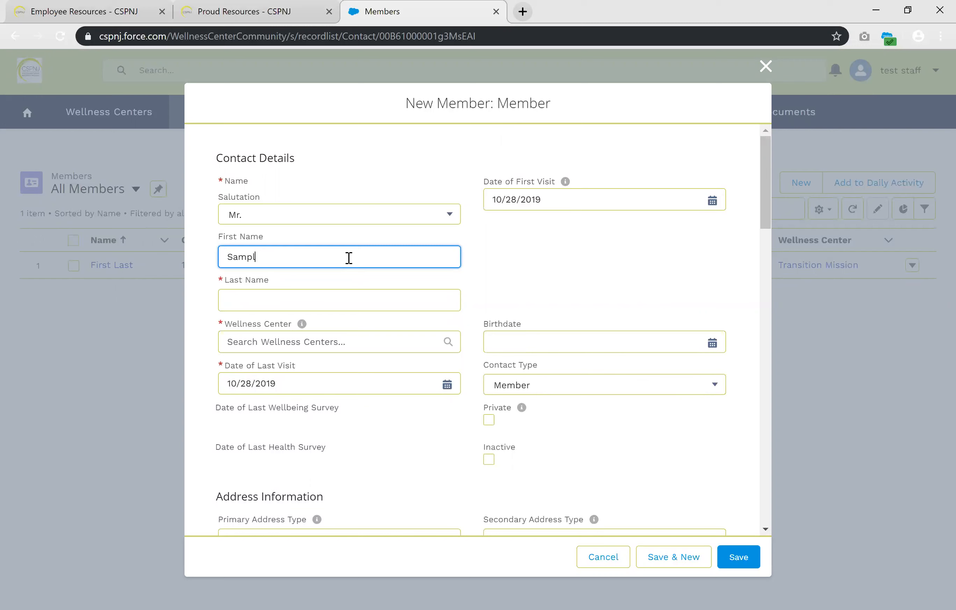
pyautogui.click(321, 297)
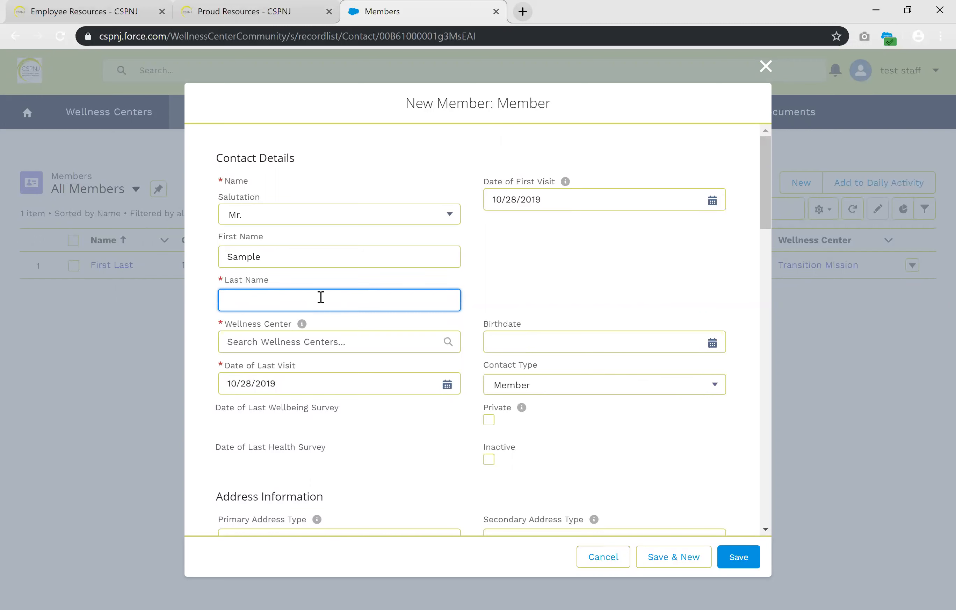
pyautogui.write('Sample')
# Assign the member to the Transition Mission wellness center and choose the member's birthdate in the calendar
pyautogui.click(387, 344)
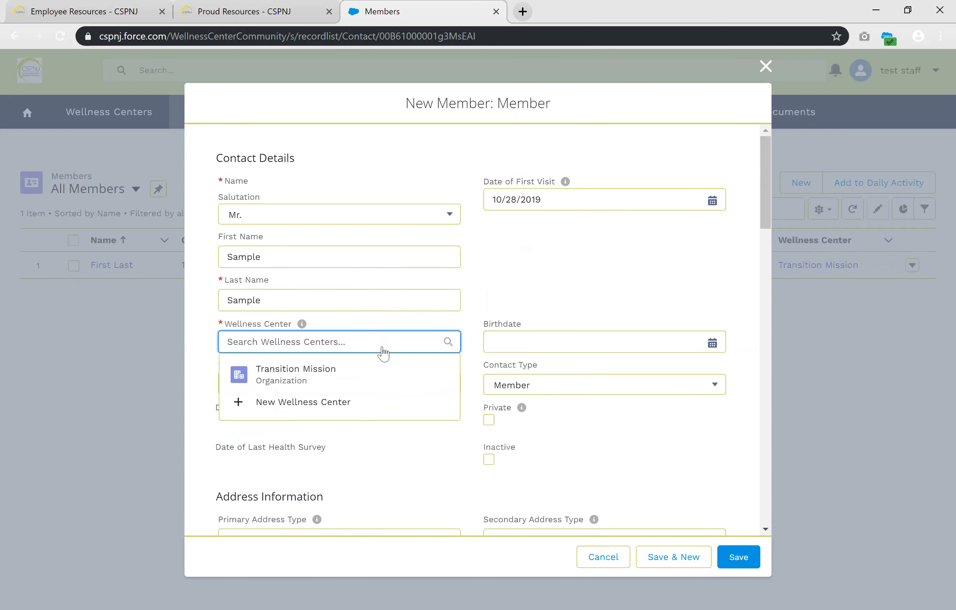
pyautogui.click(368, 372)
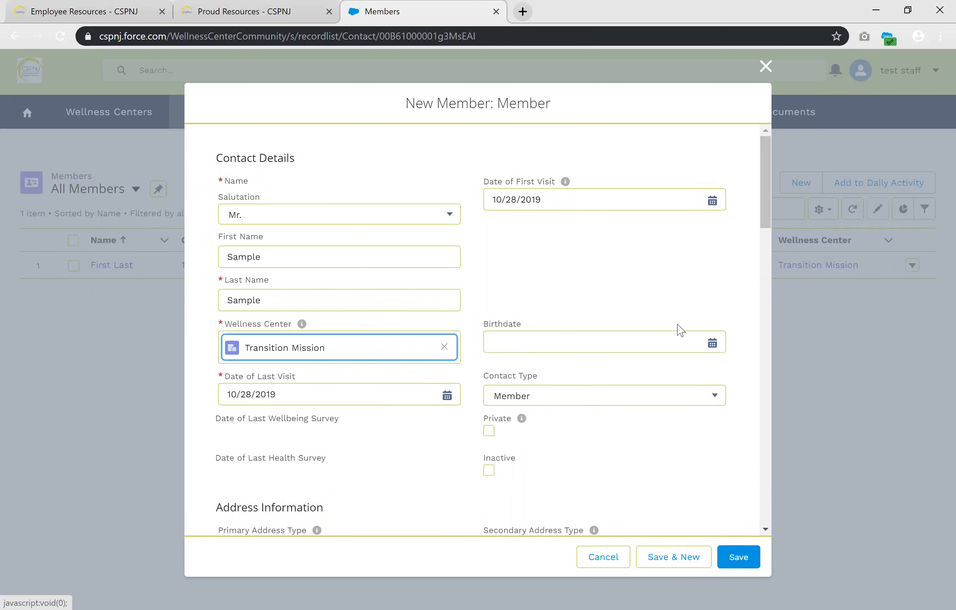
pyautogui.click(713, 343)
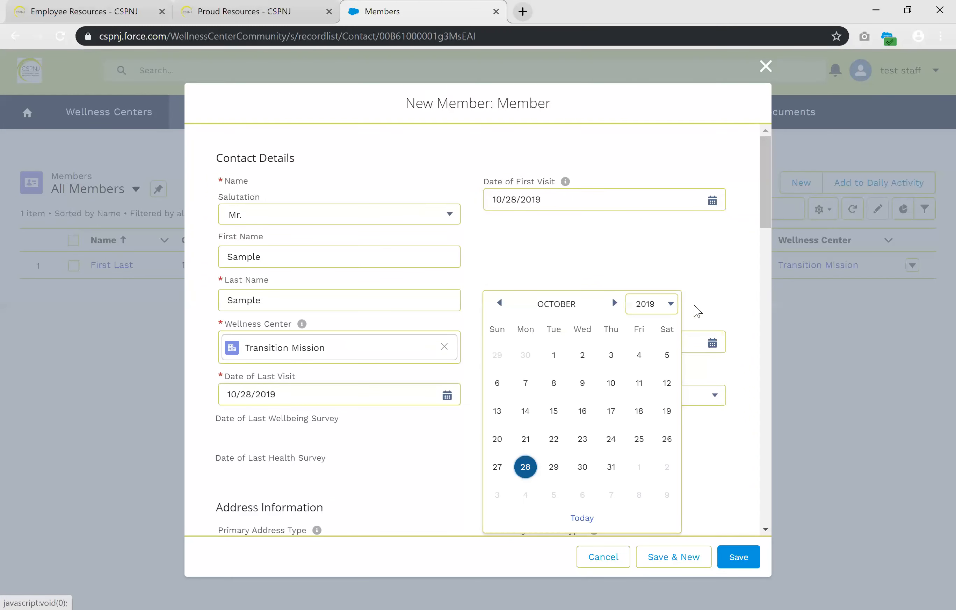
pyautogui.click(664, 305)
pyautogui.scroll(7, 645, 409)
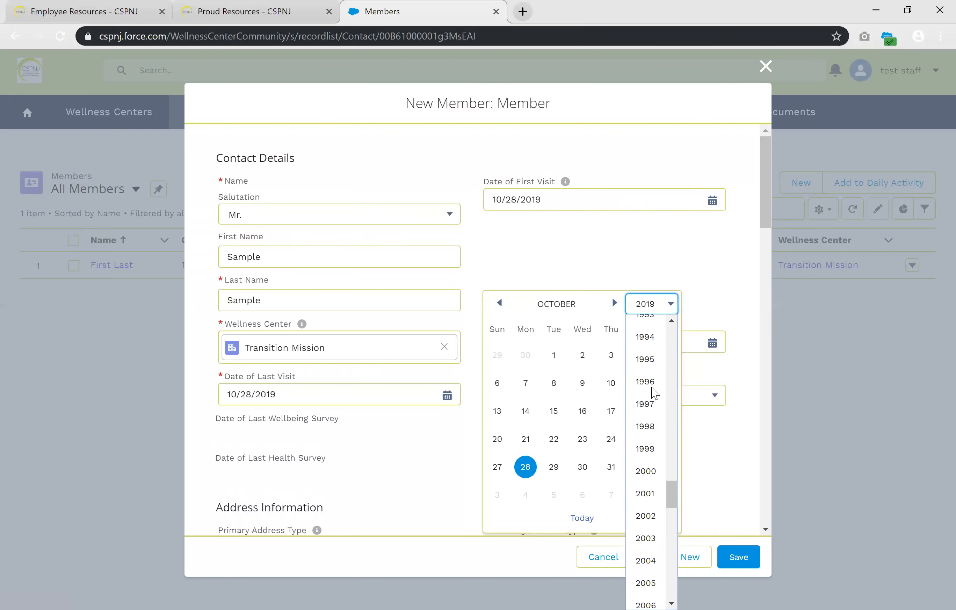
pyautogui.scroll(6, 654, 346)
pyautogui.click(646, 362)
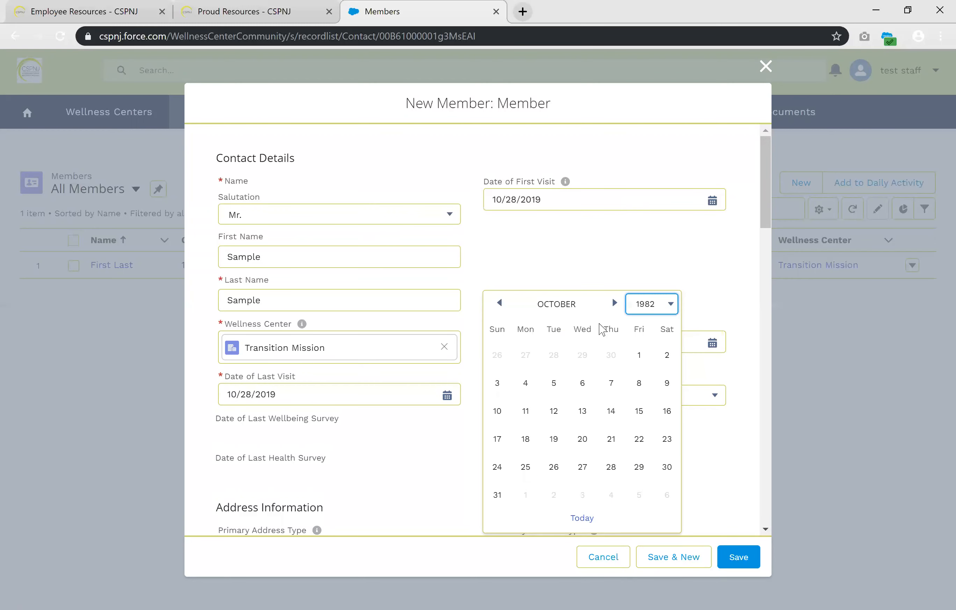
pyautogui.click(615, 303)
pyautogui.click(615, 303)
pyautogui.click(615, 302)
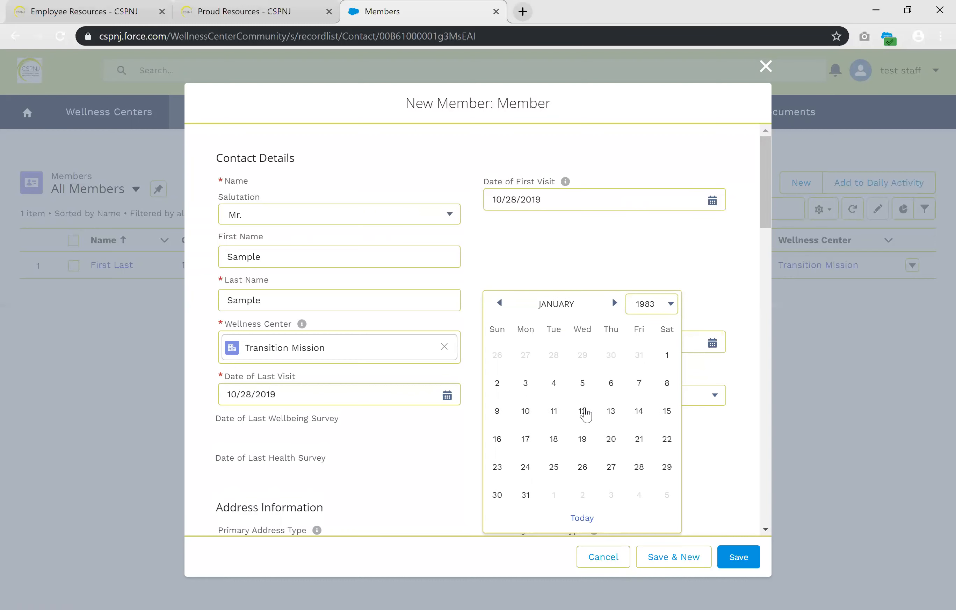
pyautogui.click(585, 410)
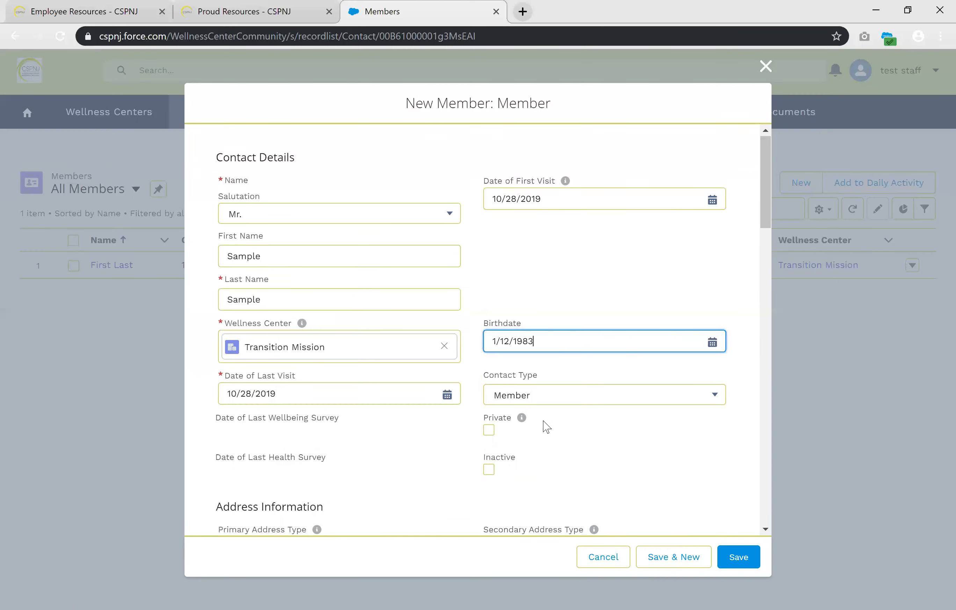
# Choose Member as the contact type
pyautogui.scroll(-2, 316, 347)
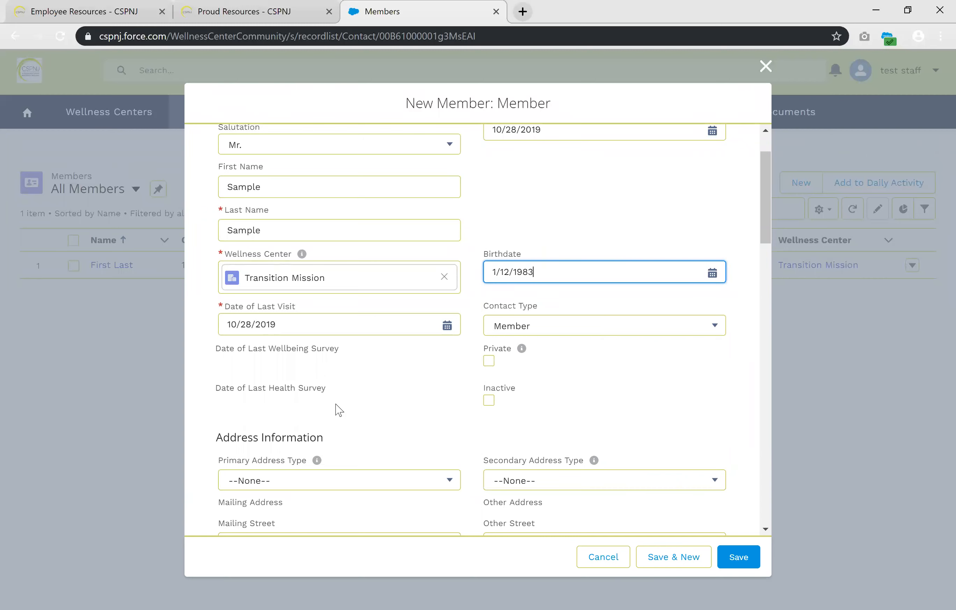
pyautogui.click(715, 329)
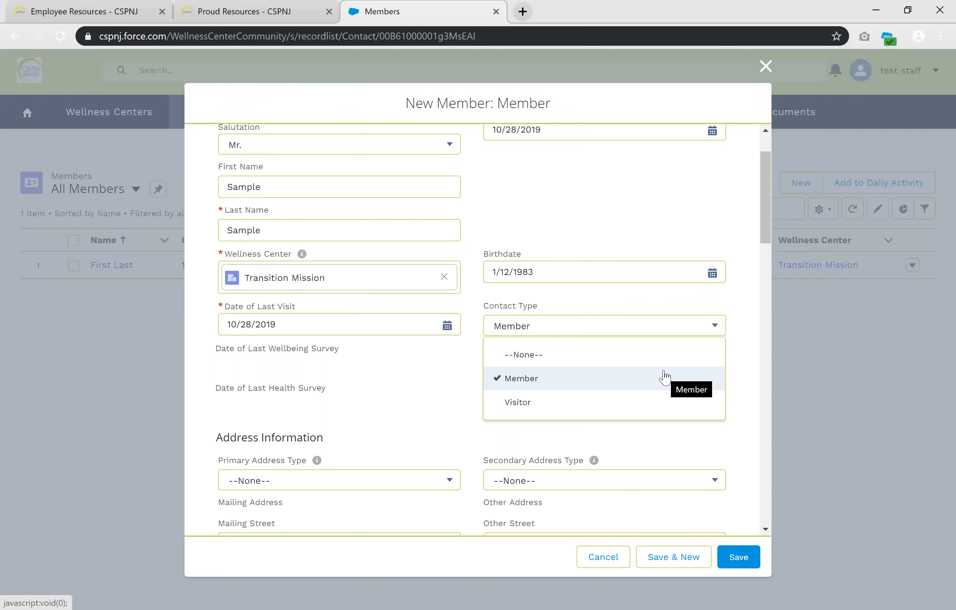
pyautogui.click(665, 378)
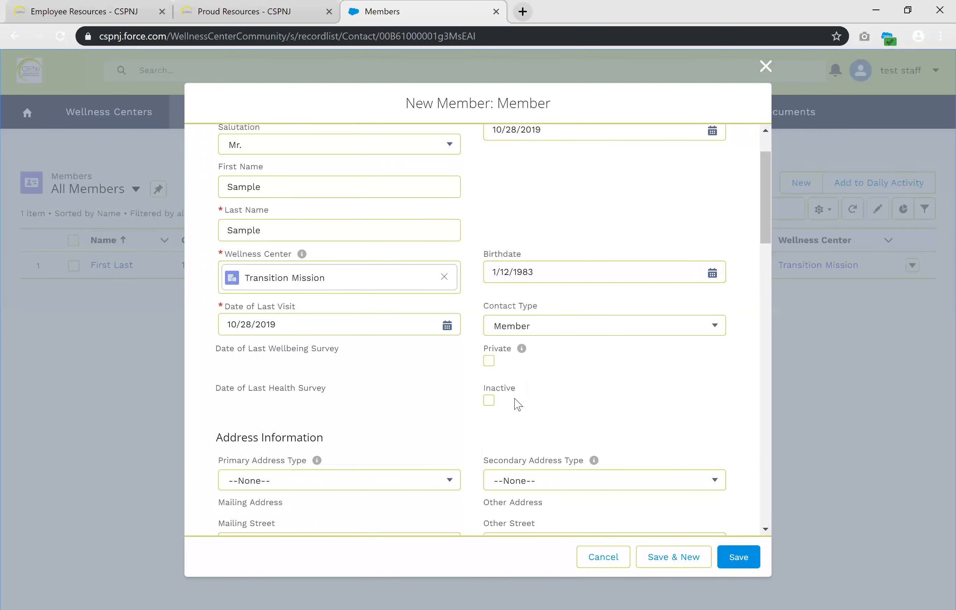
# Set the primary address type to Home
pyautogui.scroll(-5, 514, 404)
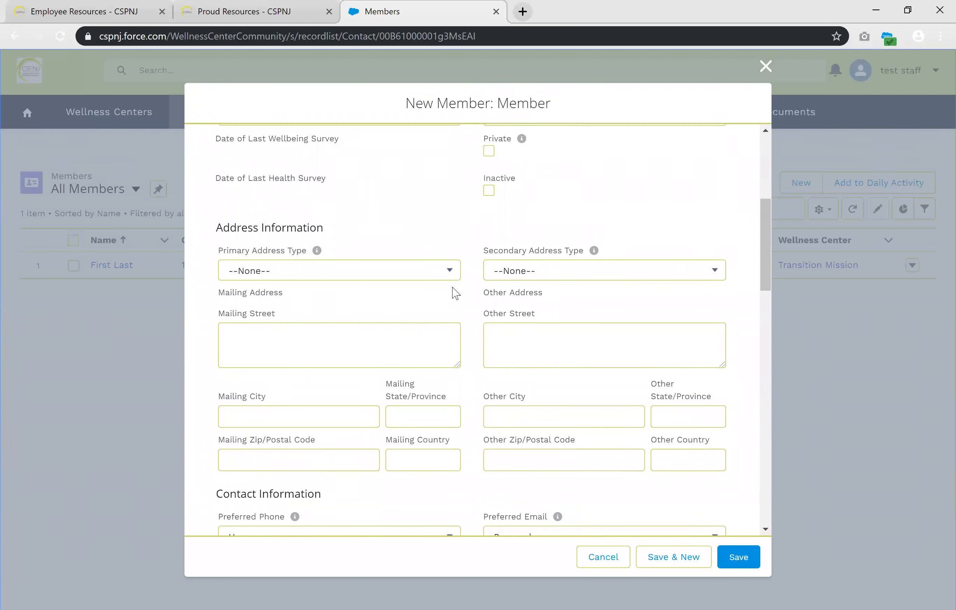
pyautogui.click(424, 269)
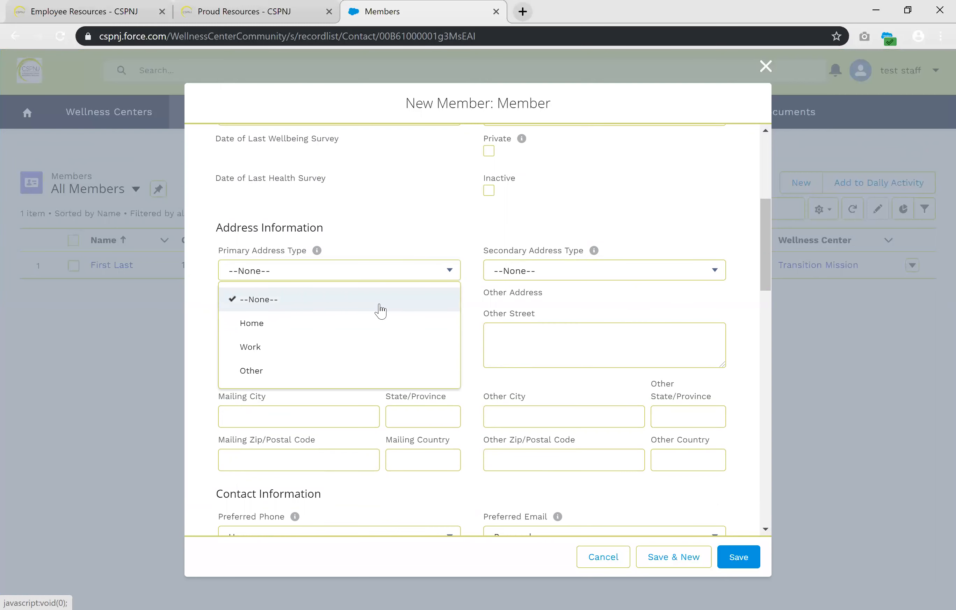
pyautogui.click(365, 331)
# Fill in the member's mailing address with street, city, state, zip code and country
pyautogui.click(336, 337)
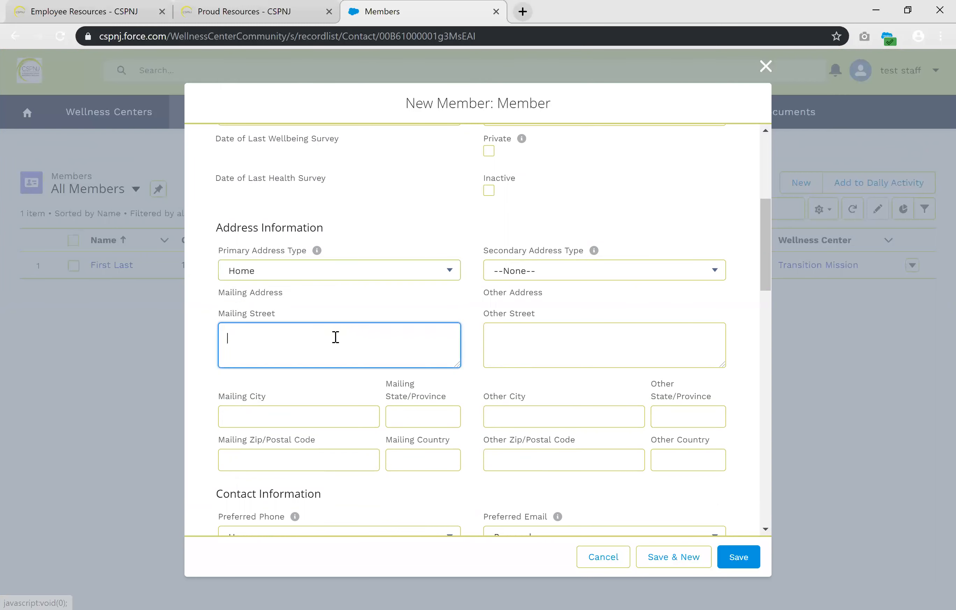
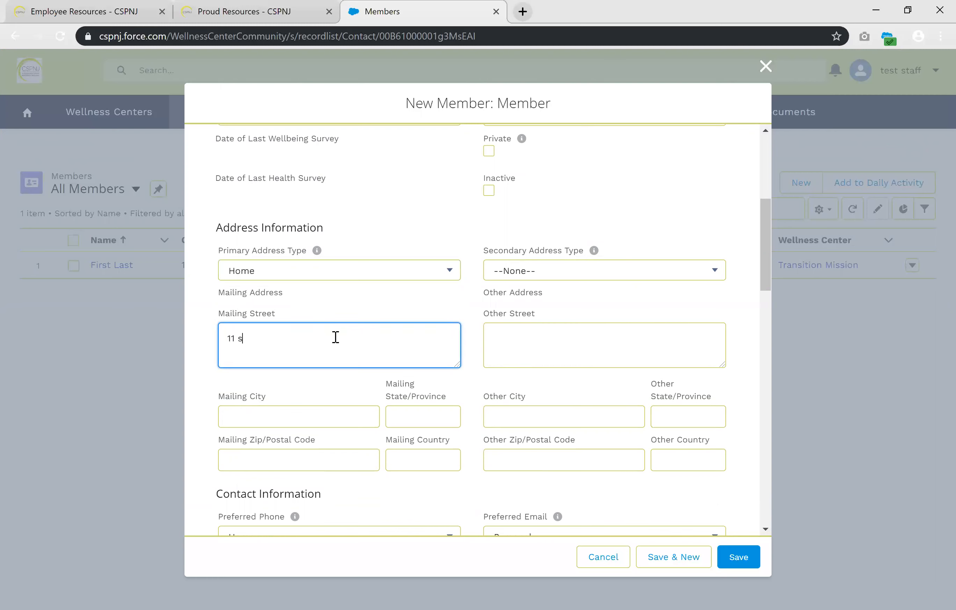
pyautogui.click(291, 416)
pyautogui.write('freehold')
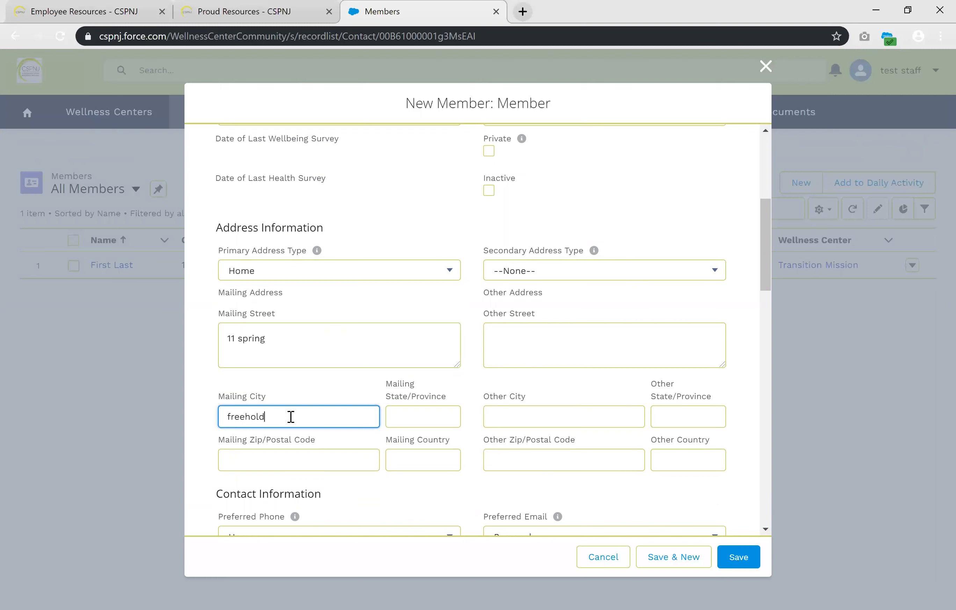
pyautogui.click(417, 423)
pyautogui.write('nj')
pyautogui.click(333, 463)
pyautogui.write('07728')
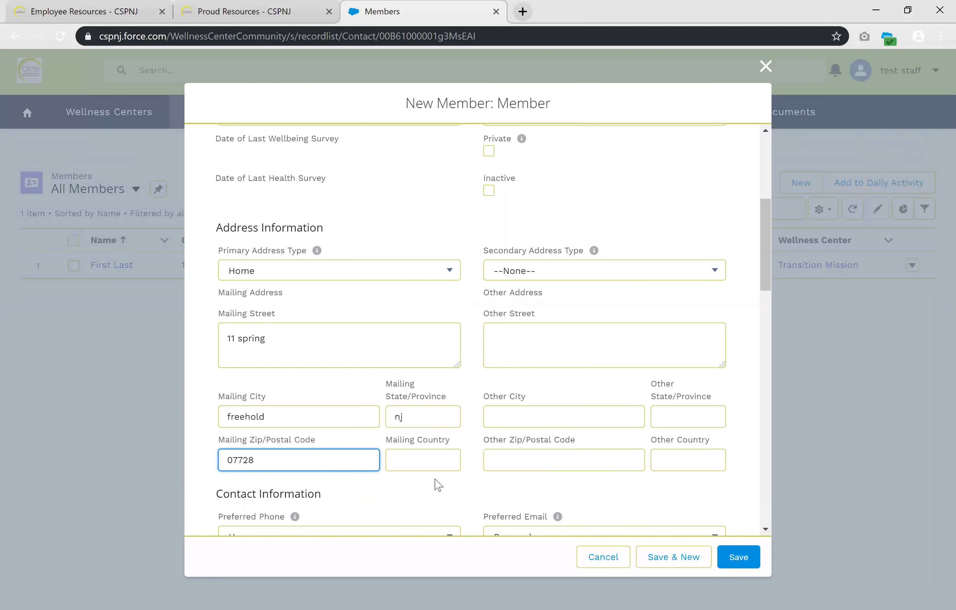
pyautogui.click(439, 461)
pyautogui.write('usa')
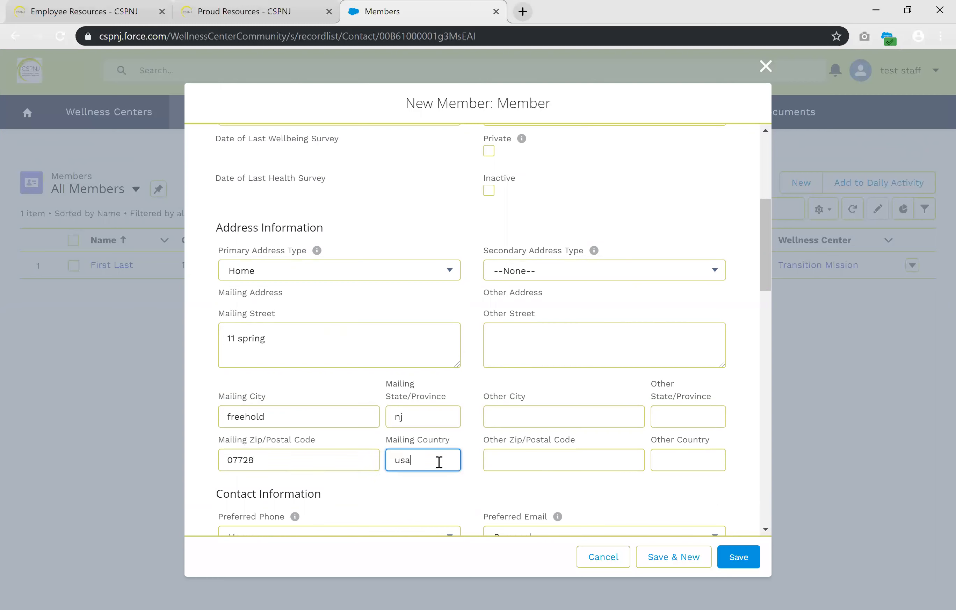
pyautogui.click(475, 479)
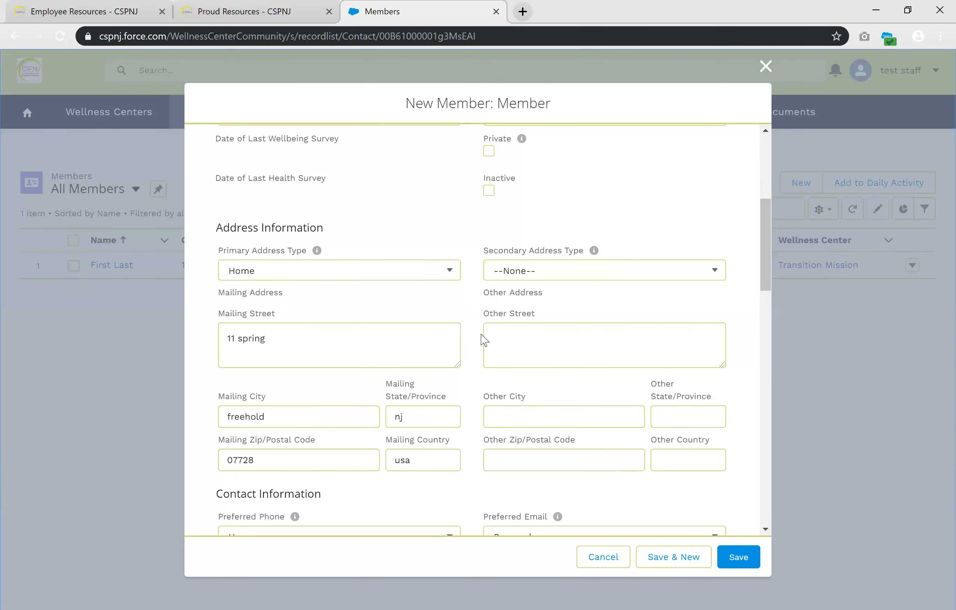
# Set the preferred phone to Mobile with the member's mobile number, and mark the member as Do Not Call
pyautogui.scroll(-5, 473, 323)
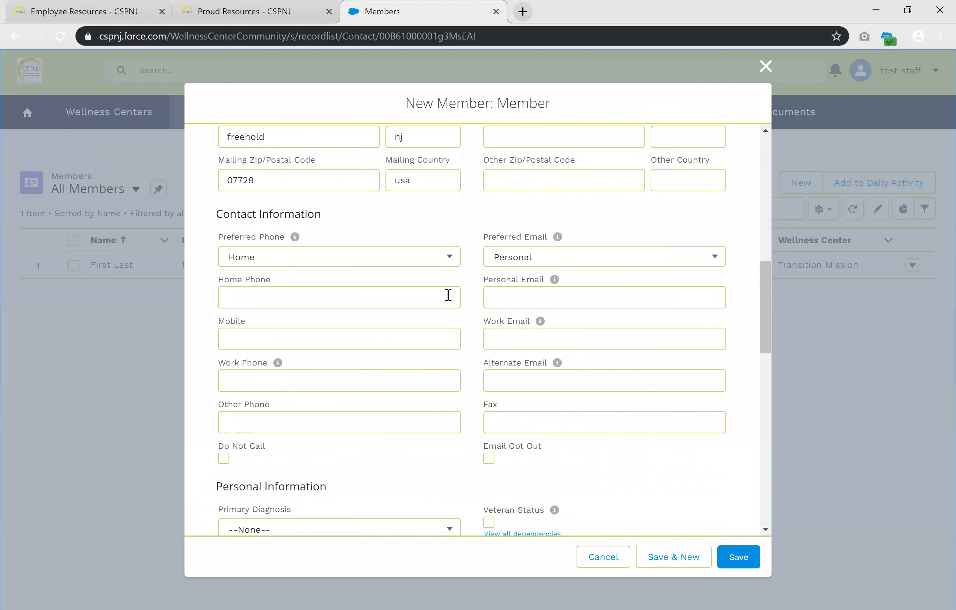
pyautogui.click(390, 257)
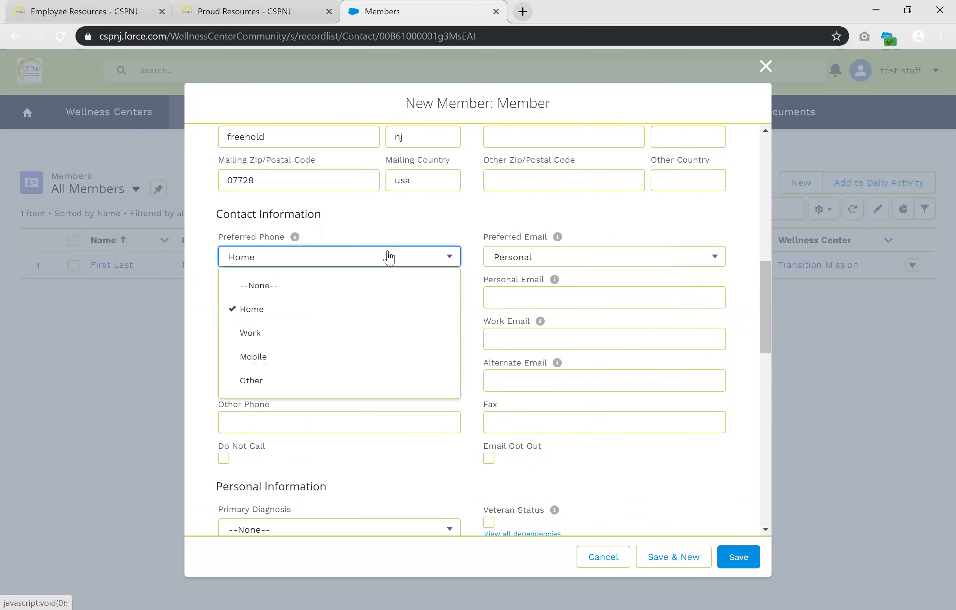
pyautogui.click(345, 353)
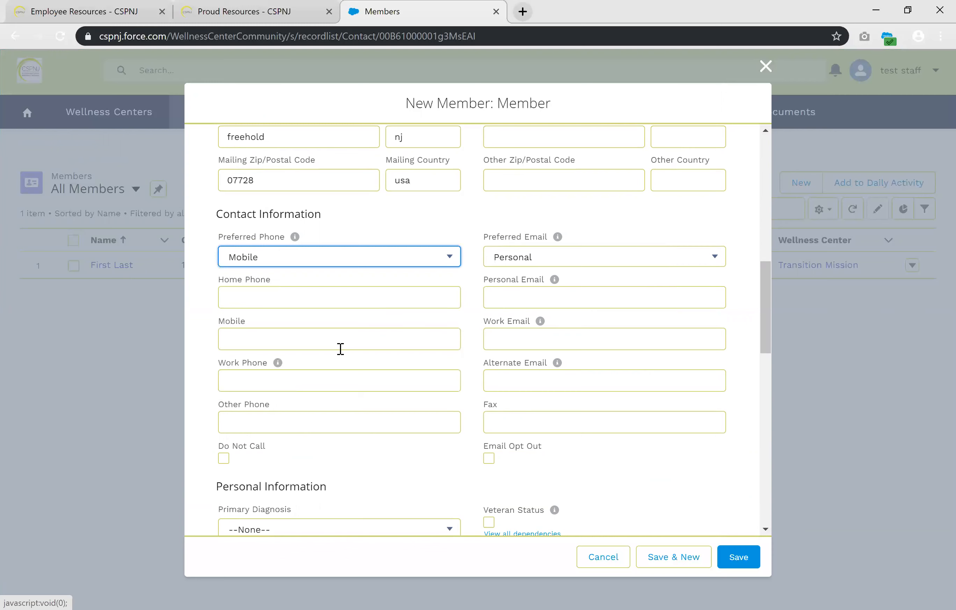
pyautogui.click(318, 333)
pyautogui.write('000-000-0000')
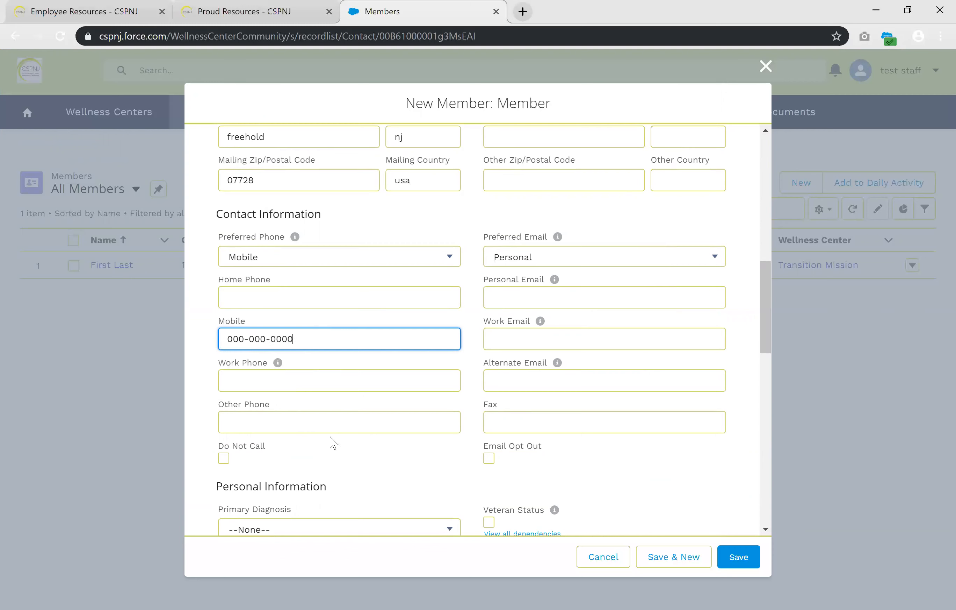
pyautogui.click(224, 458)
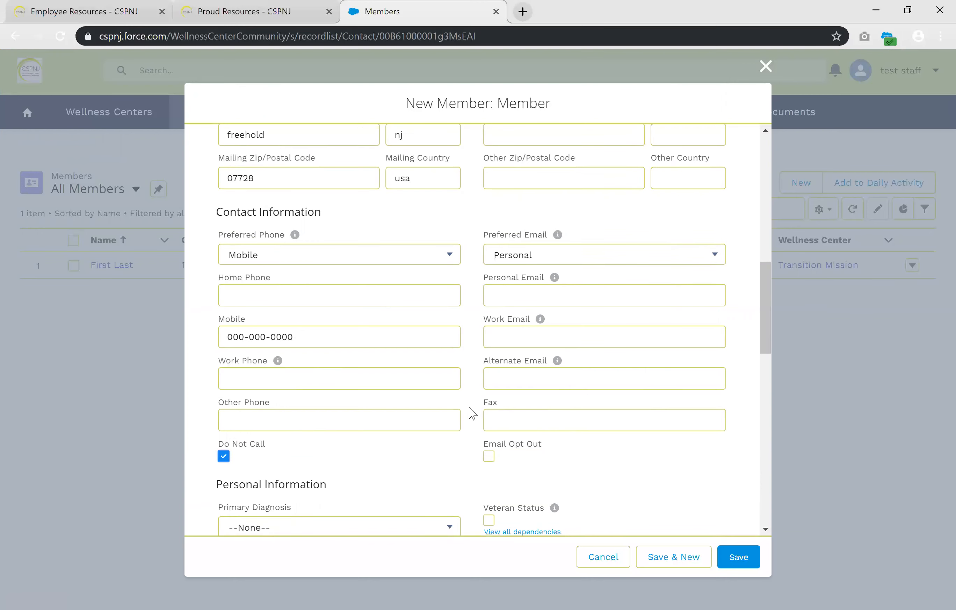
# Set the primary diagnosis to Bipolar and Related, and add Depressive and Anxiety as additional diagnoses
pyautogui.scroll(-7, 473, 412)
pyautogui.scroll(-2, 473, 413)
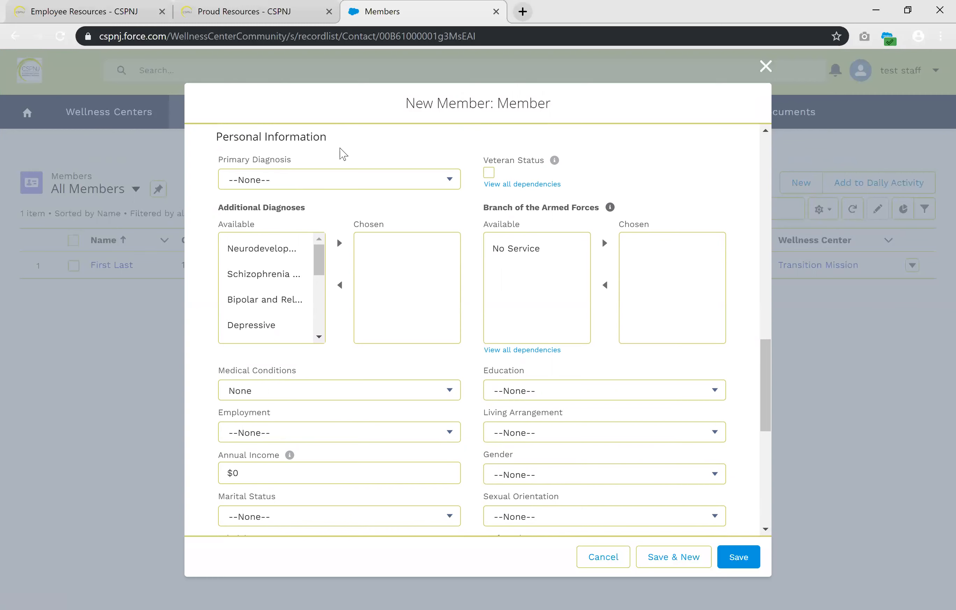
pyautogui.click(365, 178)
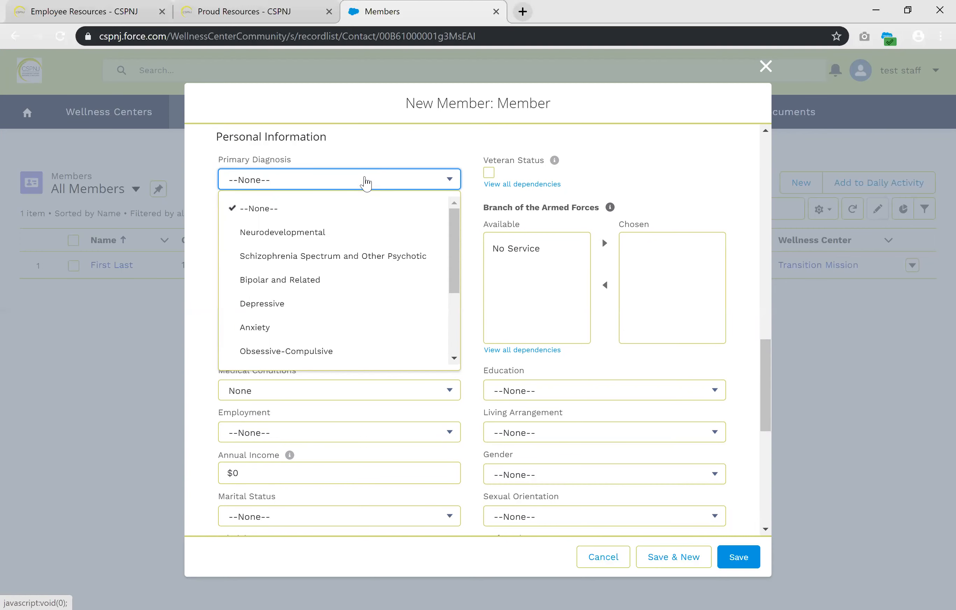
pyautogui.click(366, 281)
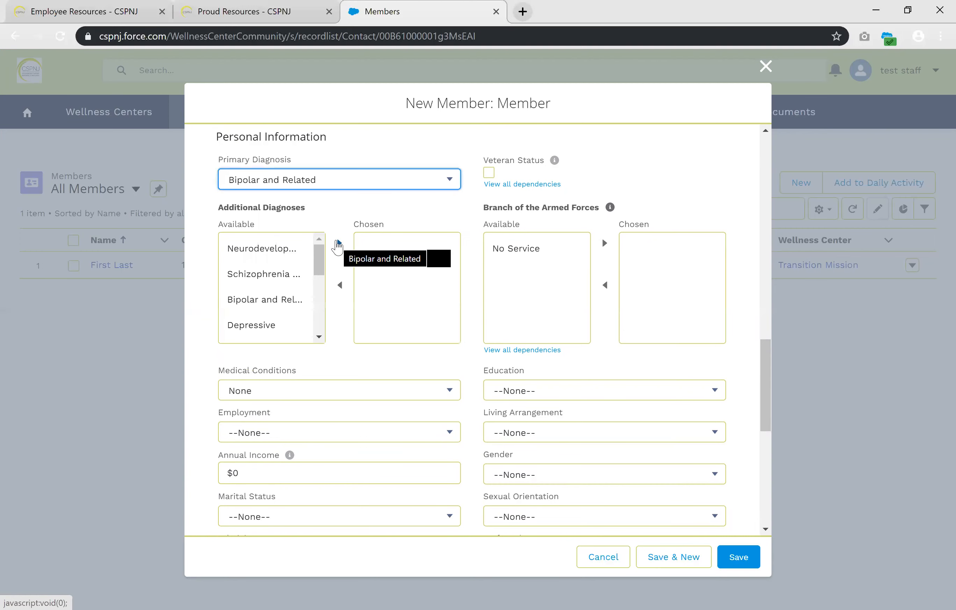
pyautogui.click(270, 324)
pyautogui.click(339, 245)
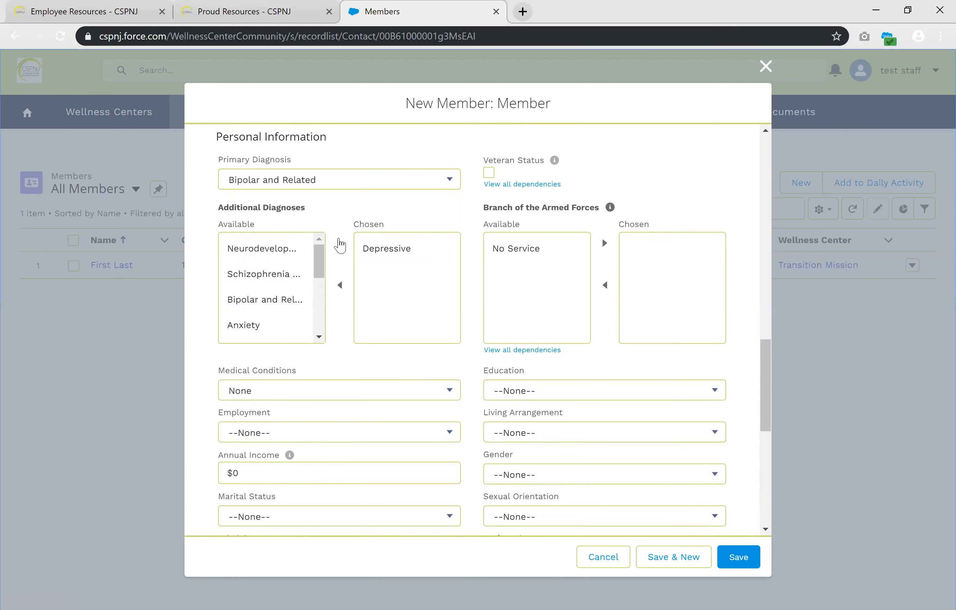
pyautogui.click(297, 325)
pyautogui.click(339, 243)
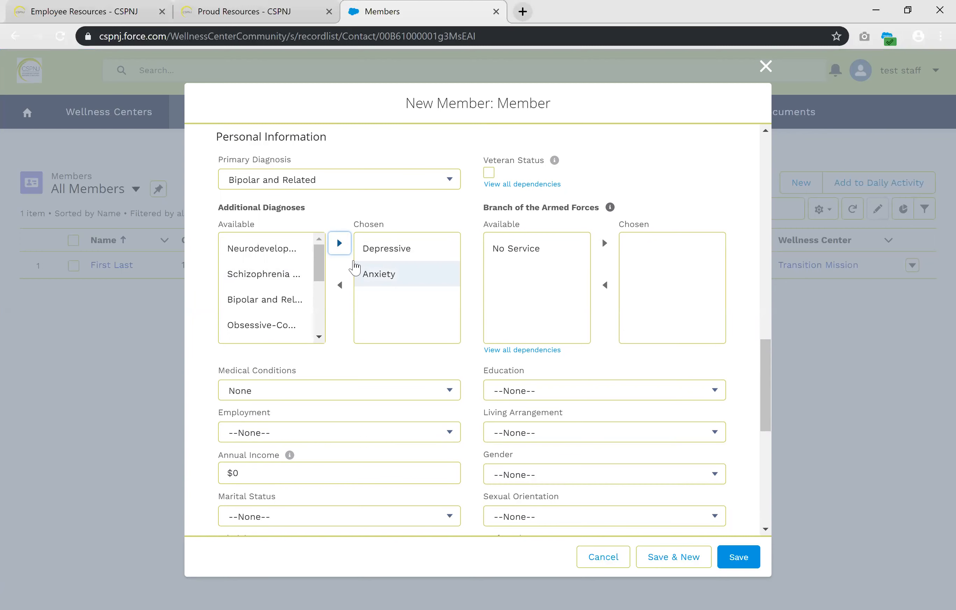
# Set the member's employment to Working Part Time and the annual income to $12,000
pyautogui.scroll(-1, 342, 268)
pyautogui.scroll(-3, 342, 268)
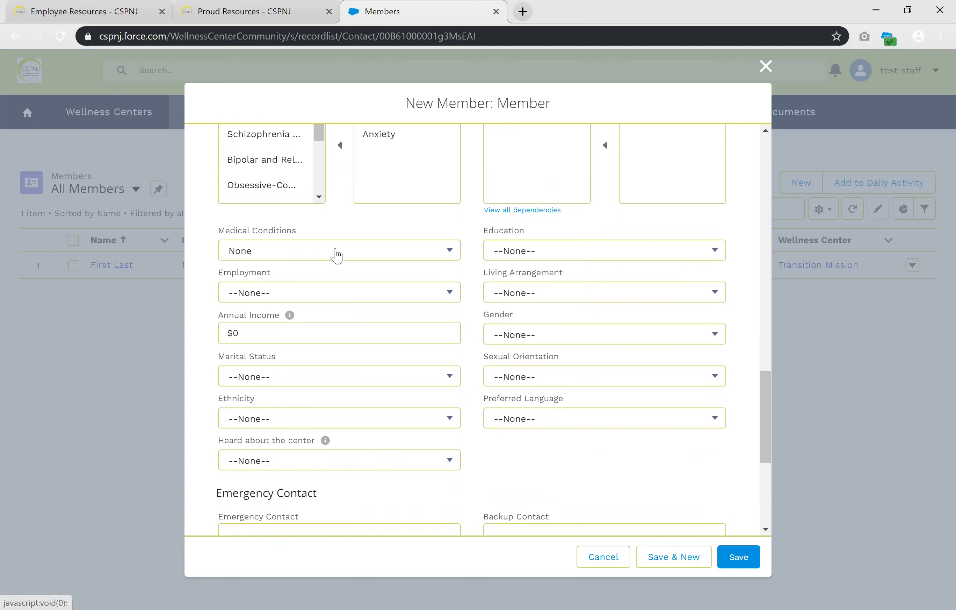
pyautogui.click(339, 297)
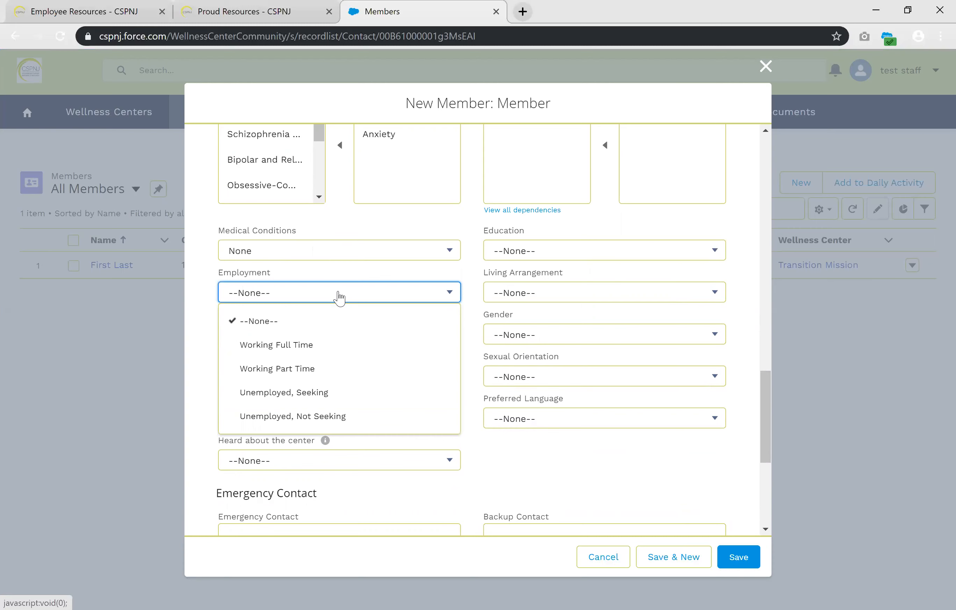
pyautogui.click(305, 368)
pyautogui.click(336, 335)
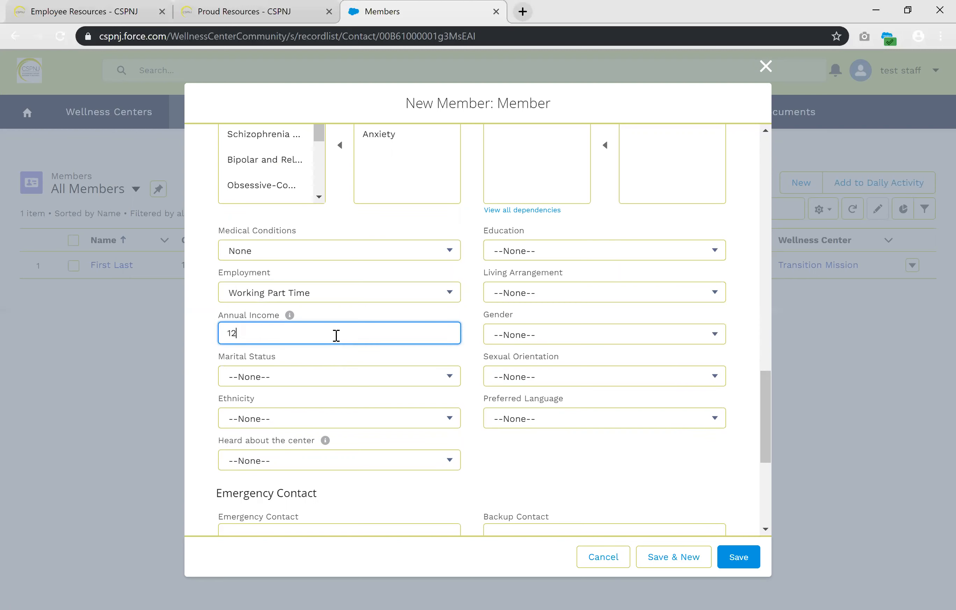
# Fill in the demographics: marital status Married, ethnicity Native American, and Word of Mouth as how the member heard about the center
pyautogui.click(338, 378)
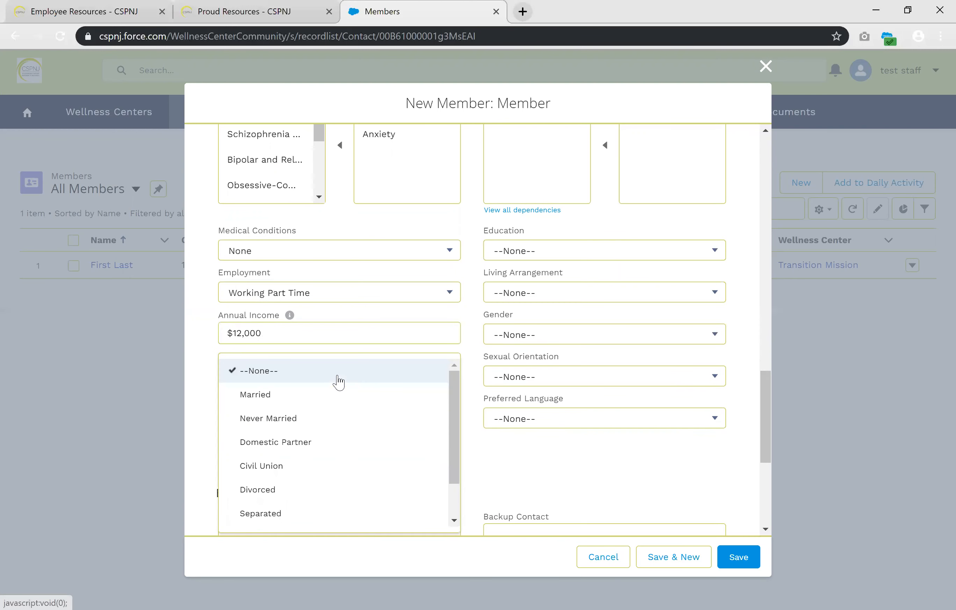
pyautogui.click(336, 397)
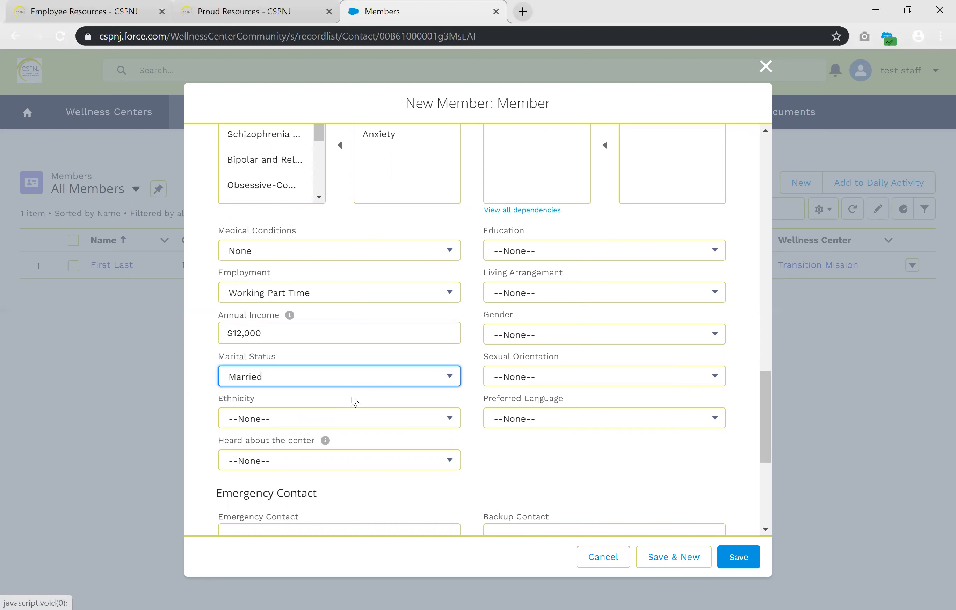
pyautogui.click(351, 417)
pyautogui.click(344, 492)
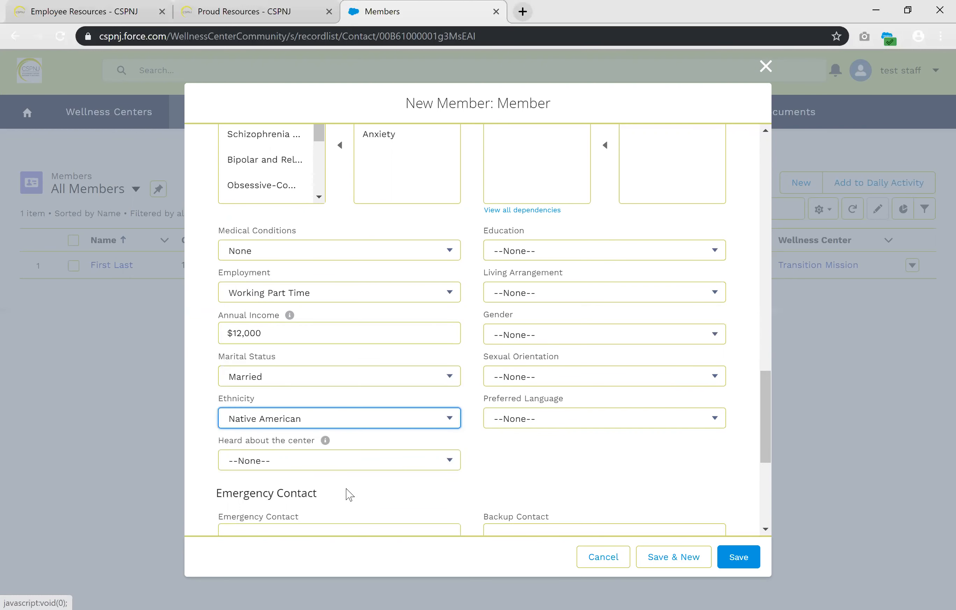
pyautogui.click(386, 458)
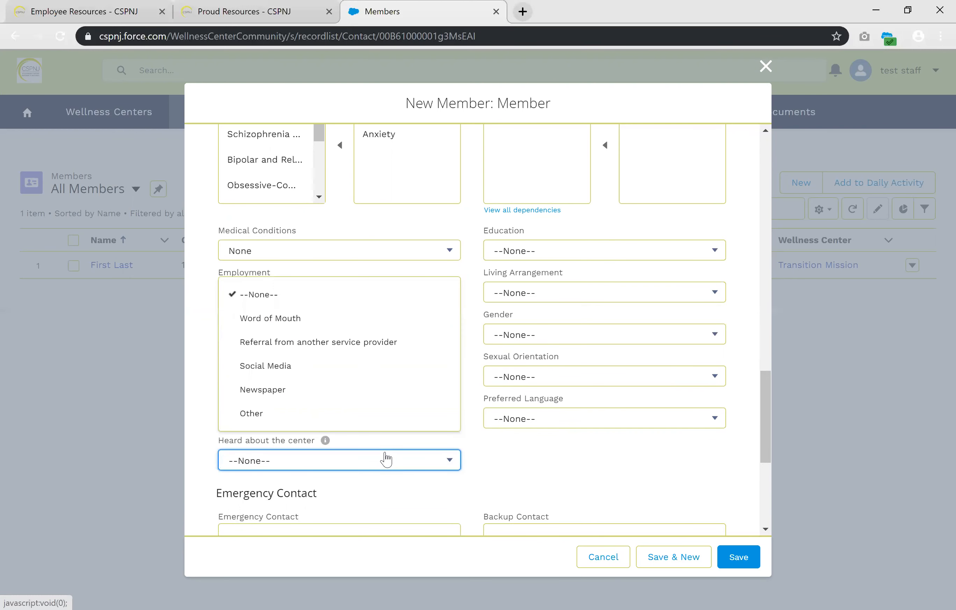
pyautogui.click(398, 318)
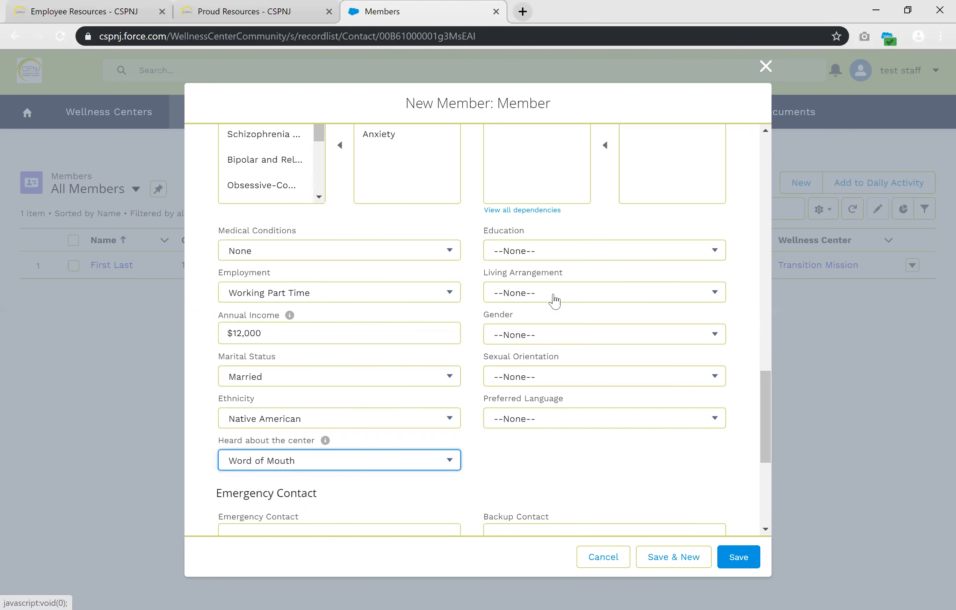
# Mark the member as a veteran and add Navy and Army as branches of the armed forces
pyautogui.scroll(1, 591, 312)
pyautogui.scroll(5, 591, 313)
pyautogui.moveTo(555, 232)
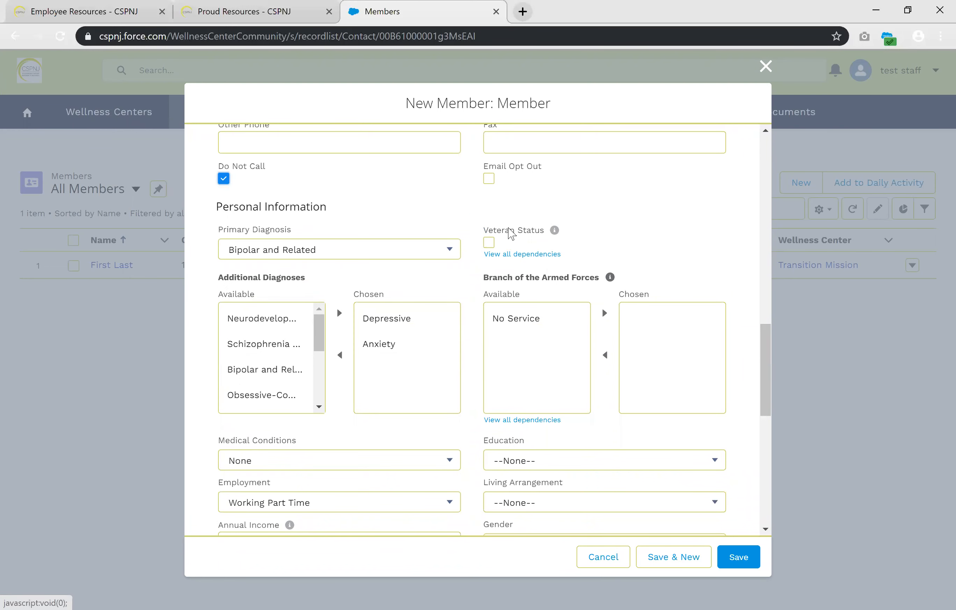
pyautogui.click(489, 243)
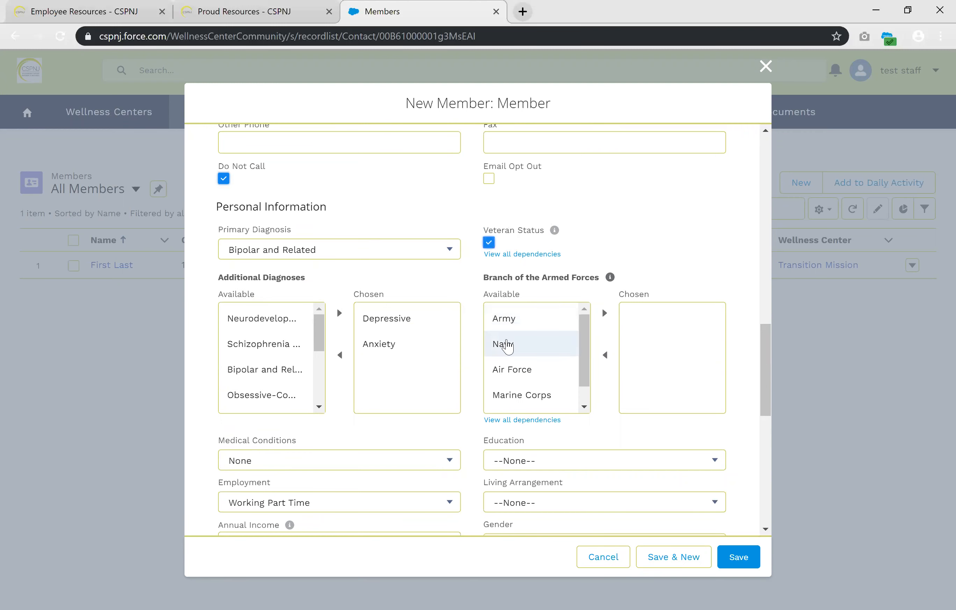
pyautogui.click(511, 320)
pyautogui.click(511, 343)
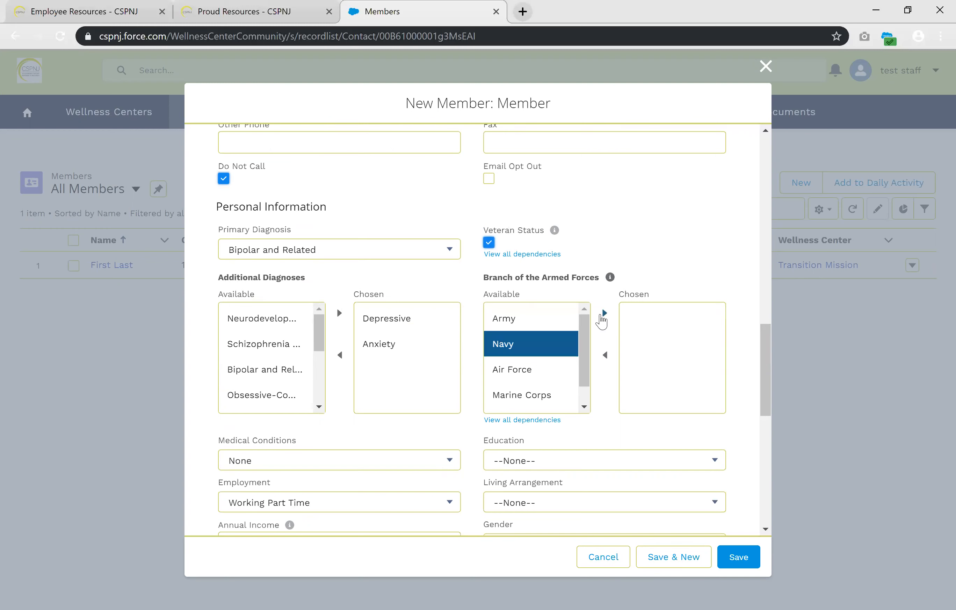
pyautogui.click(605, 313)
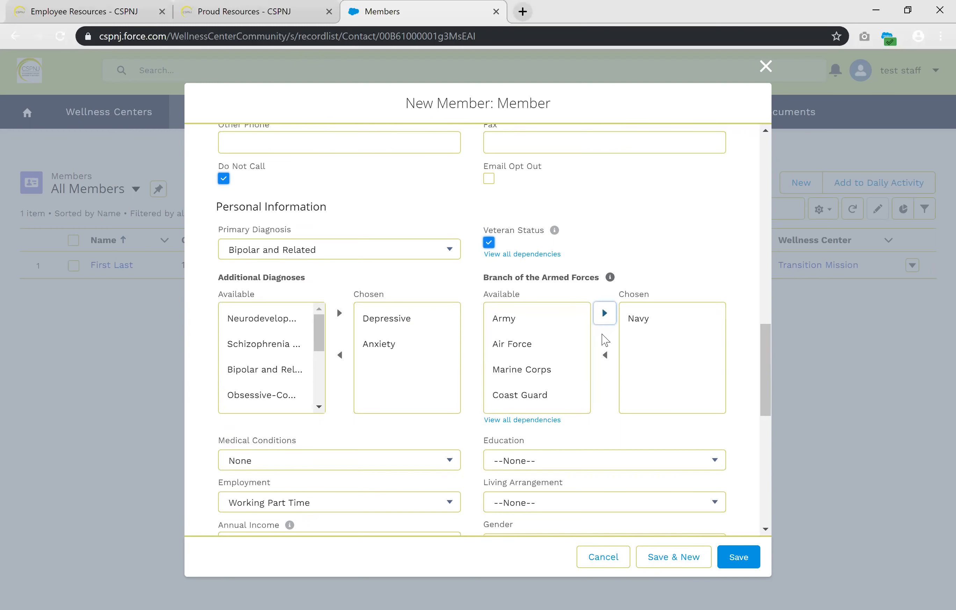
pyautogui.click(573, 323)
pyautogui.click(602, 314)
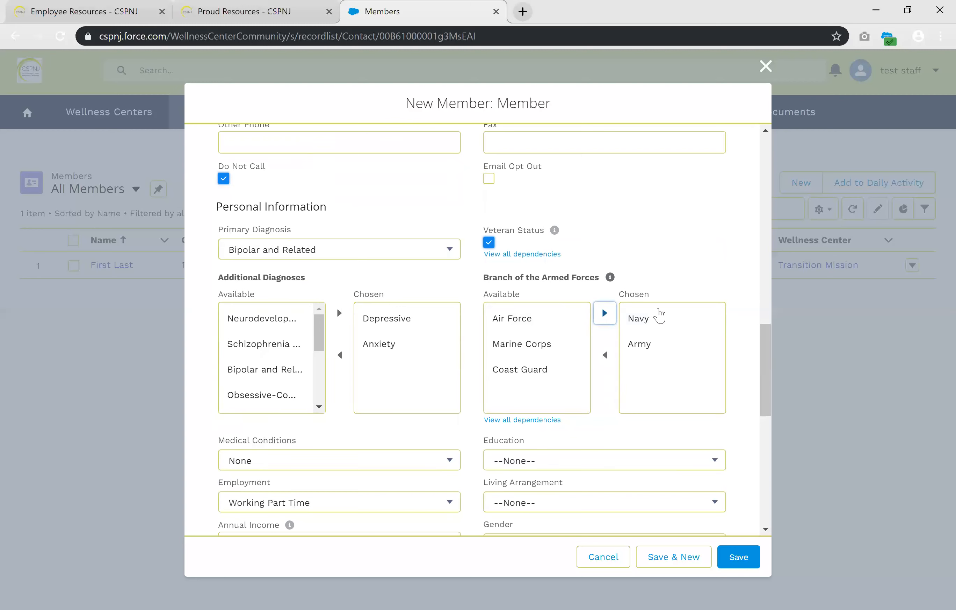
# Clear the veteran status and set the branch of the armed forces to No Service
pyautogui.click(489, 243)
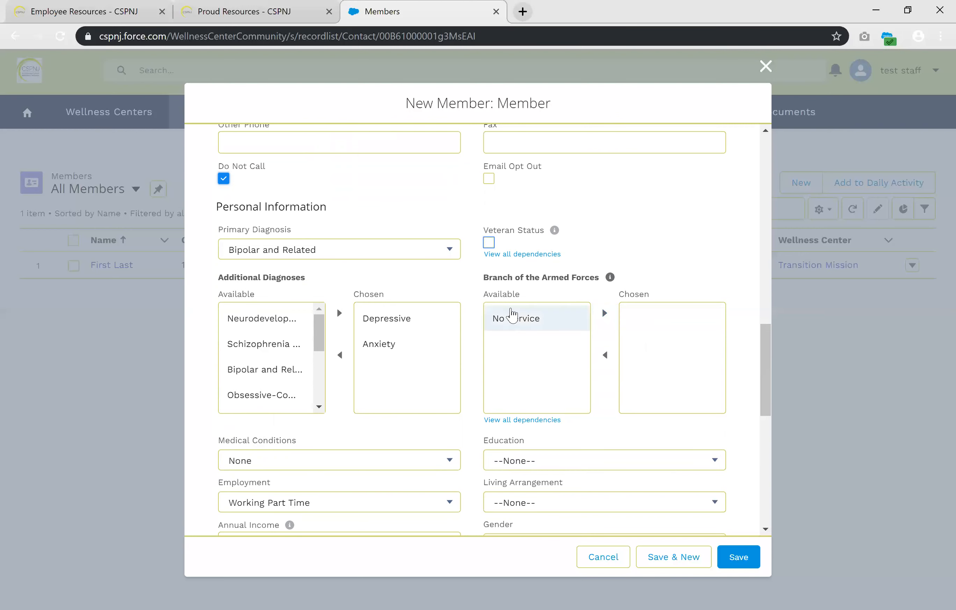
pyautogui.click(519, 328)
pyautogui.click(603, 319)
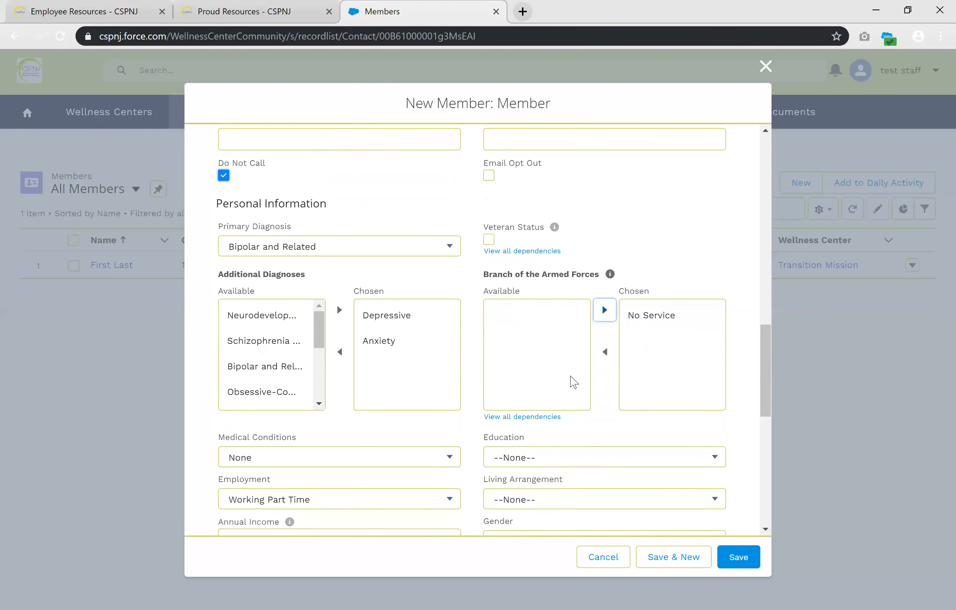
# Set the member's education to Associate's Degree and the living arrangement to Living with Family
pyautogui.scroll(-5, 574, 381)
pyautogui.click(600, 251)
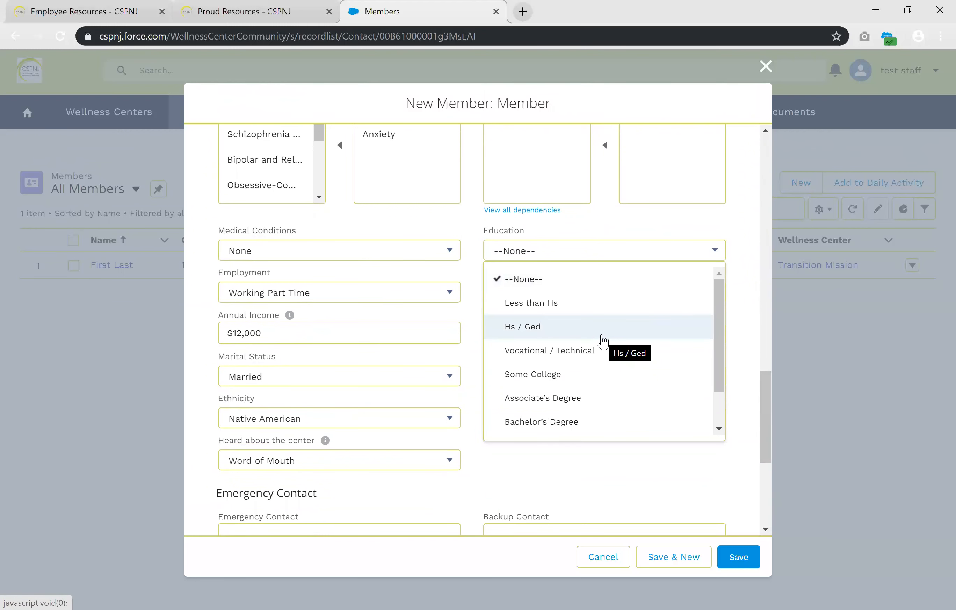
pyautogui.click(587, 397)
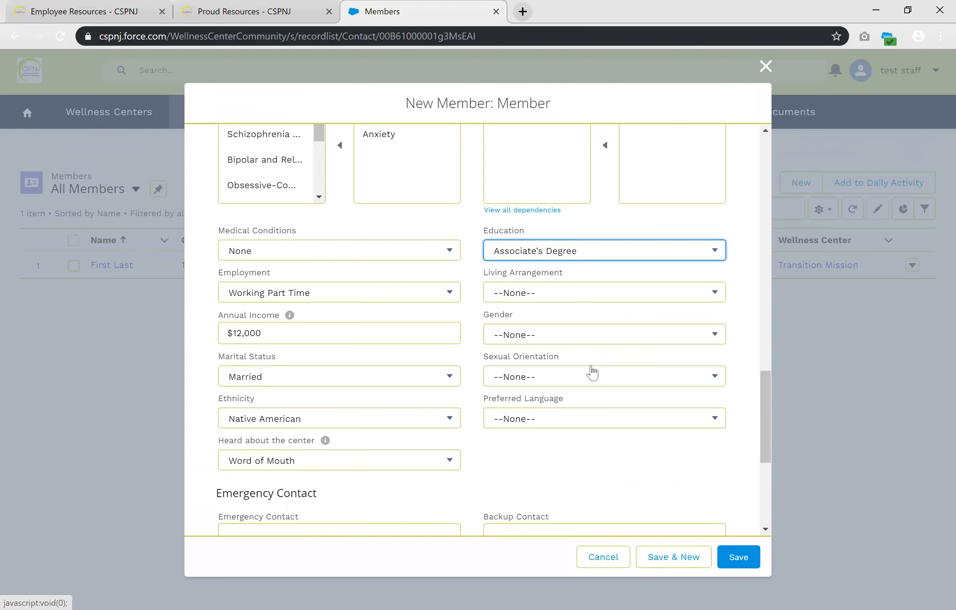
pyautogui.click(602, 297)
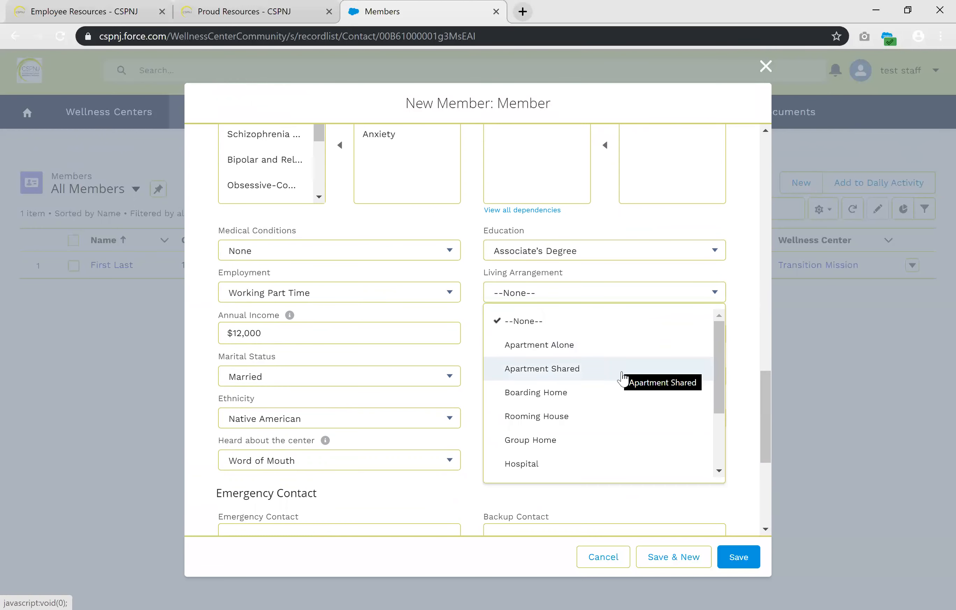
pyautogui.scroll(-2, 608, 392)
pyautogui.click(594, 420)
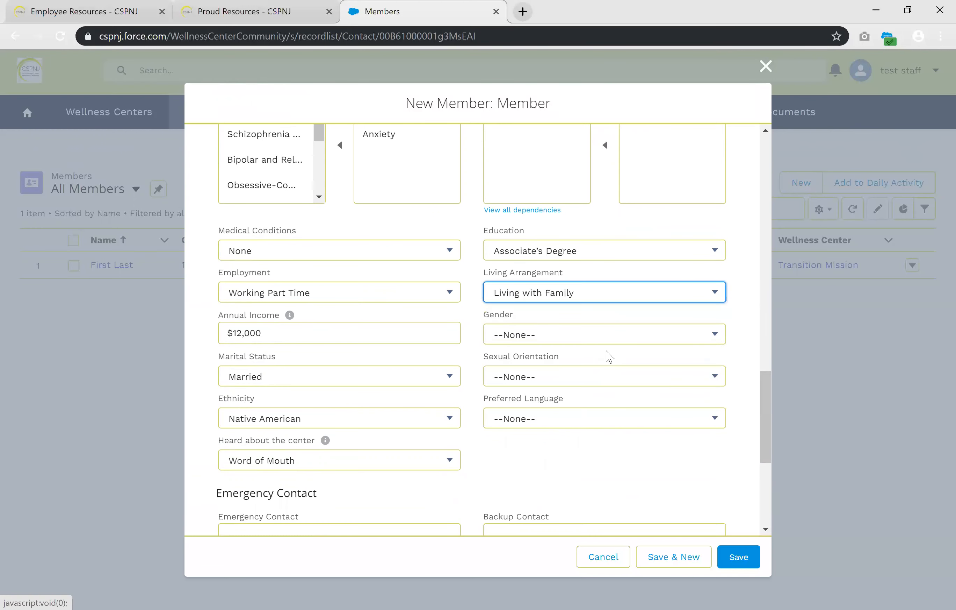
# Set the gender to Female, sexual orientation to Heterosexual (Straight) and preferred language to Russian
pyautogui.click(605, 334)
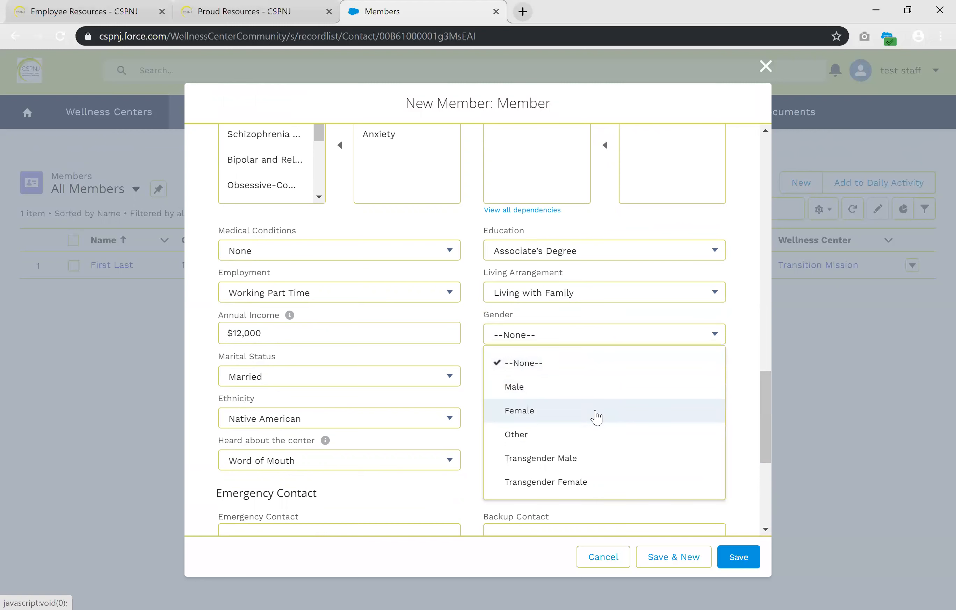
pyautogui.click(598, 412)
pyautogui.click(611, 380)
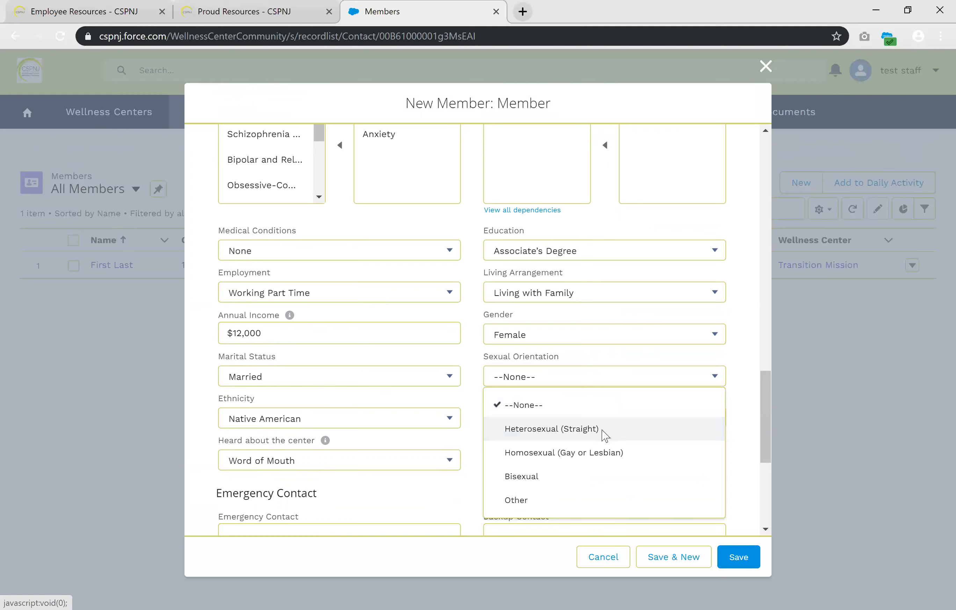
pyautogui.click(605, 435)
pyautogui.click(607, 420)
pyautogui.scroll(-3, 605, 437)
pyautogui.click(594, 493)
pyautogui.click(609, 473)
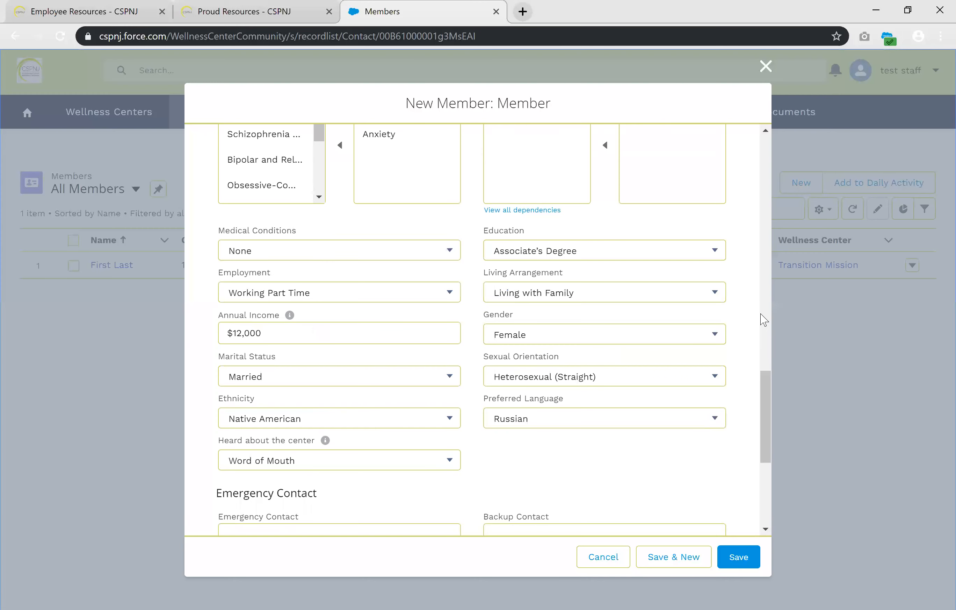
# Fill in the emergency contact's name and phone number, with Parent as the relation
pyautogui.scroll(-6, 740, 322)
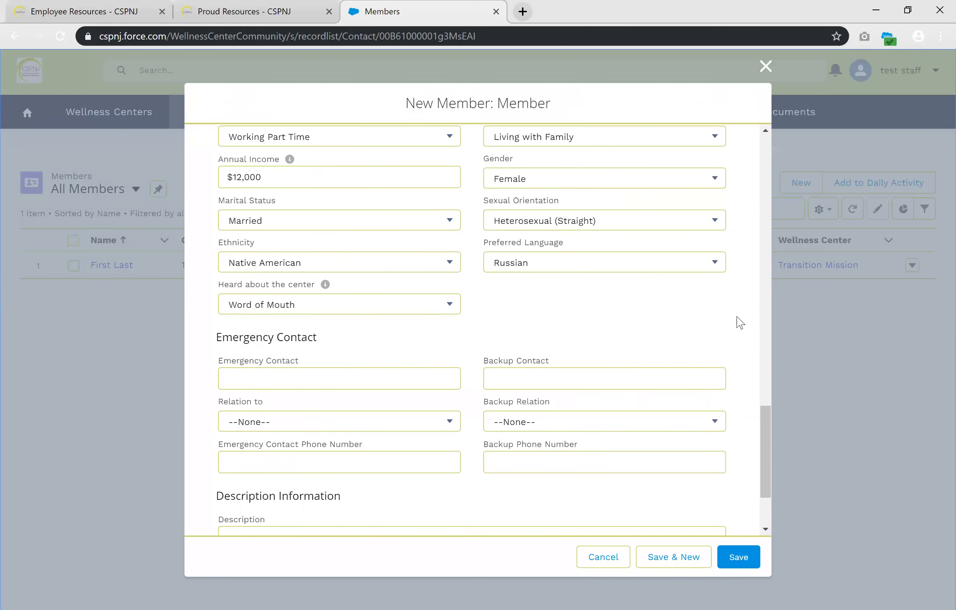
pyautogui.click(436, 259)
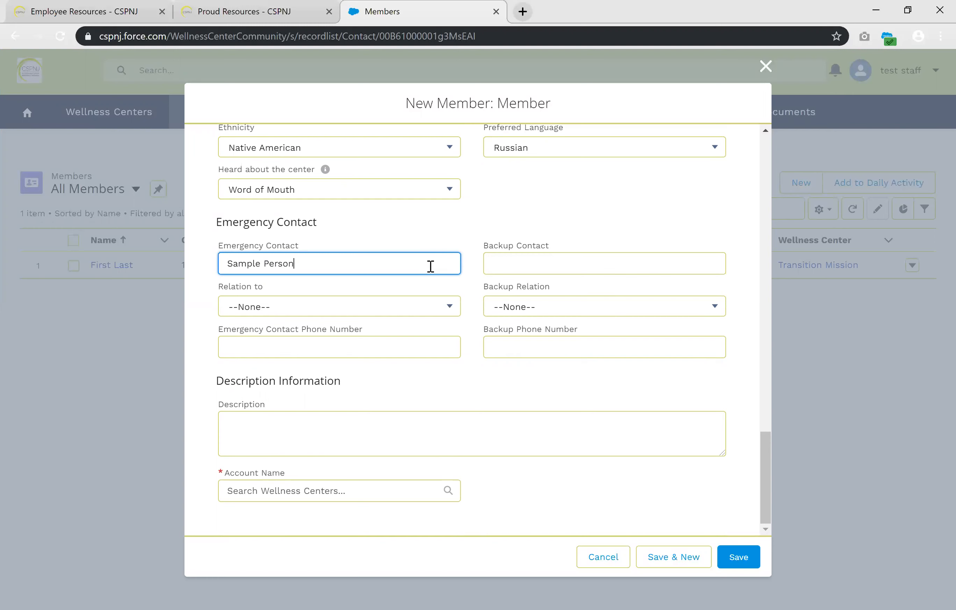
pyautogui.click(420, 304)
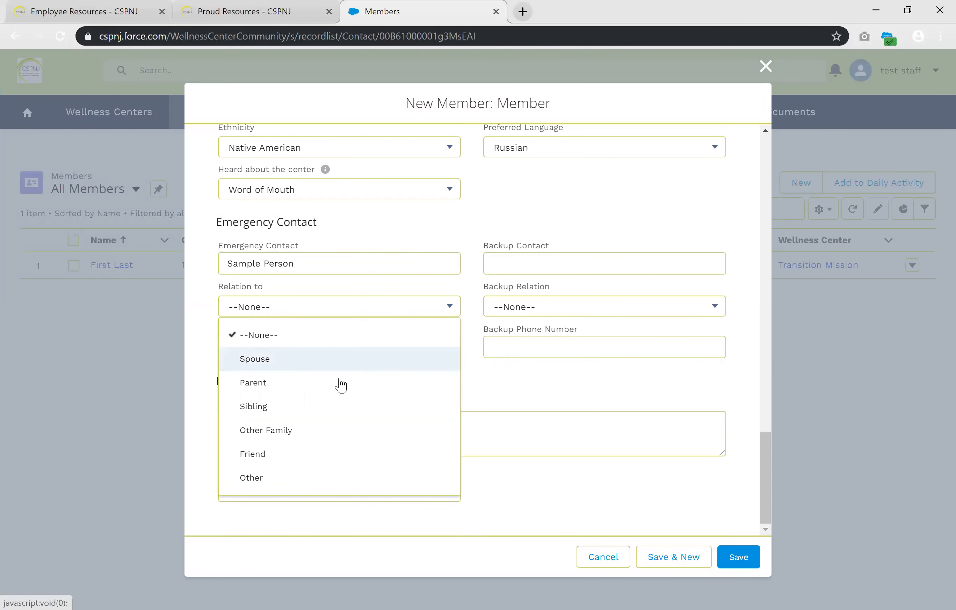
pyautogui.click(330, 382)
pyautogui.click(367, 340)
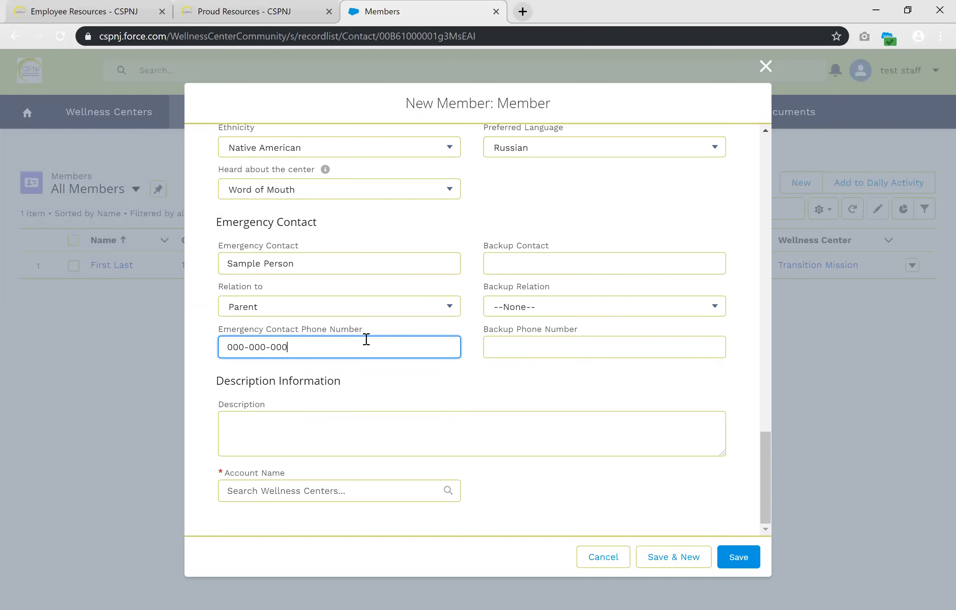
pyautogui.click(469, 400)
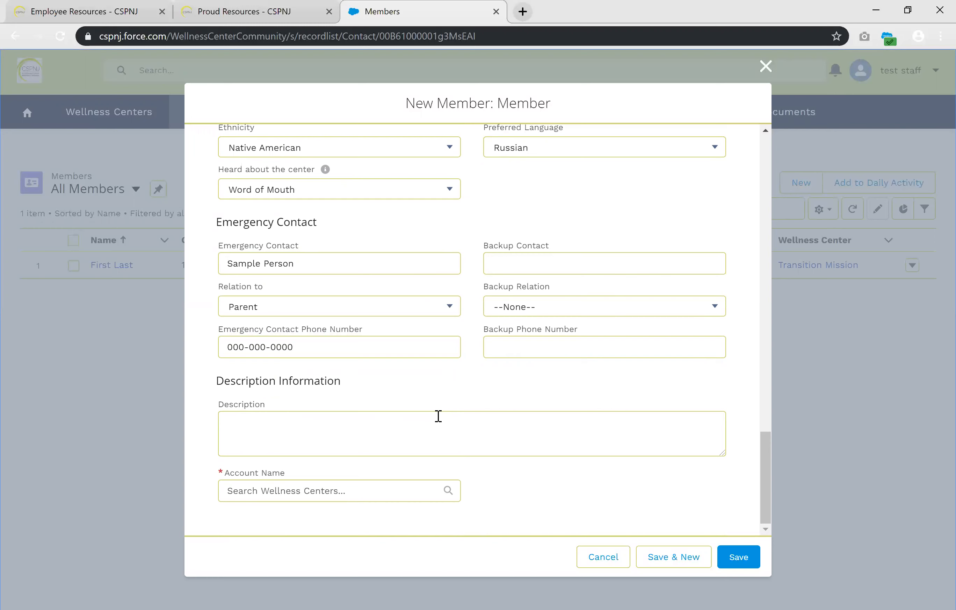
# Choose Transition Mission as the member's account name
pyautogui.click(329, 497)
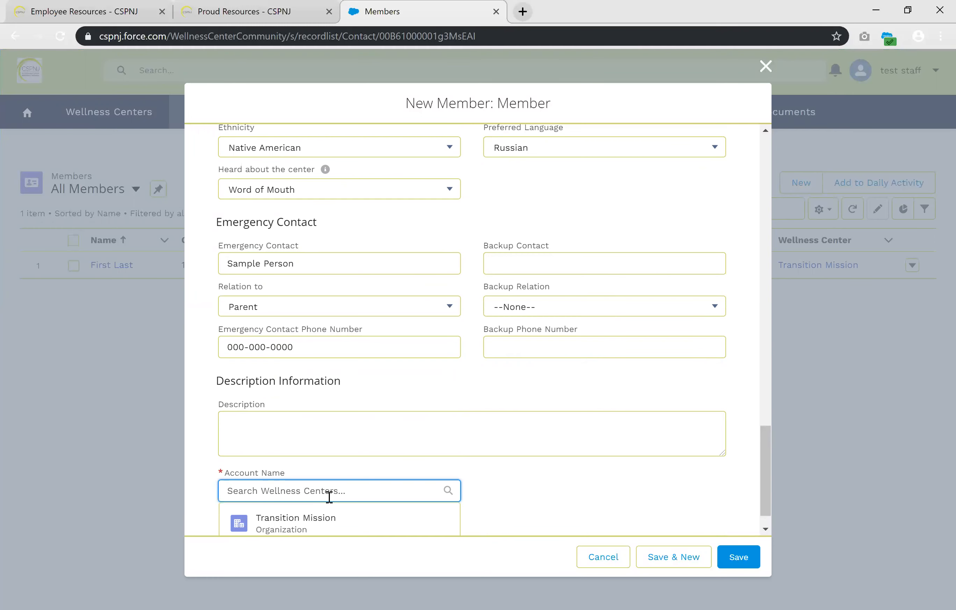
pyautogui.click(309, 524)
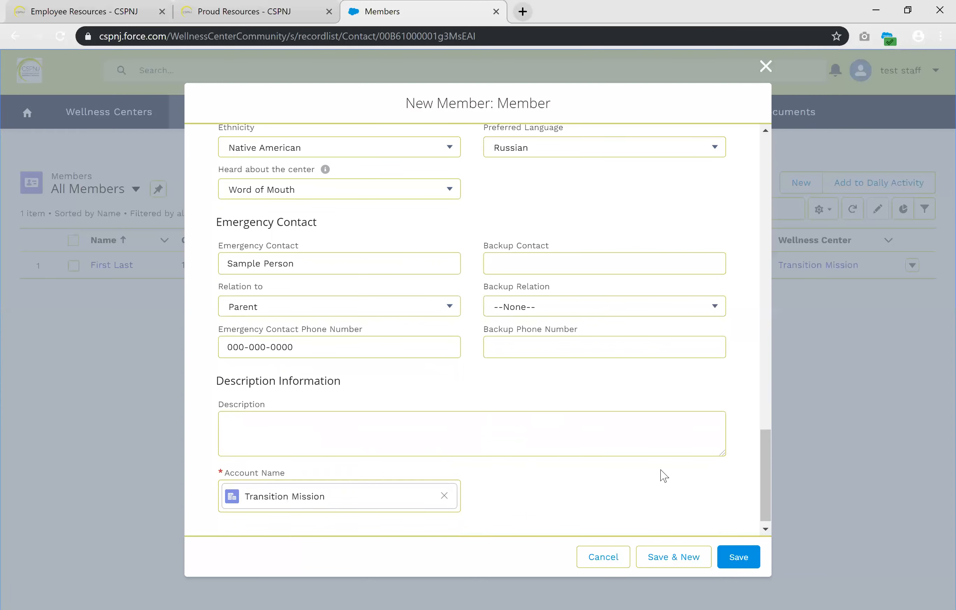
# Reset the living arrangement to None and try to save the member record
pyautogui.scroll(9, 664, 476)
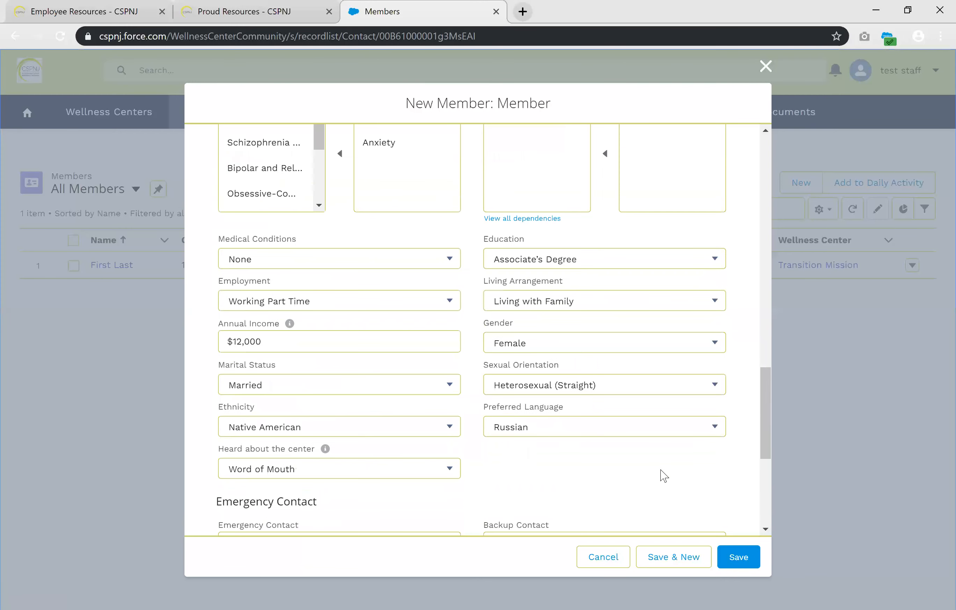
pyautogui.click(661, 373)
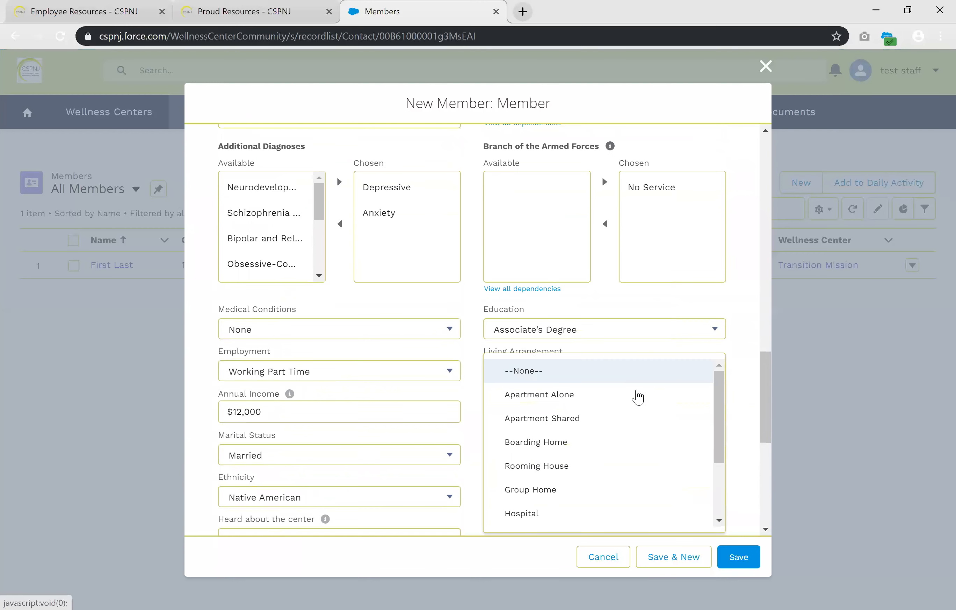
pyautogui.click(739, 557)
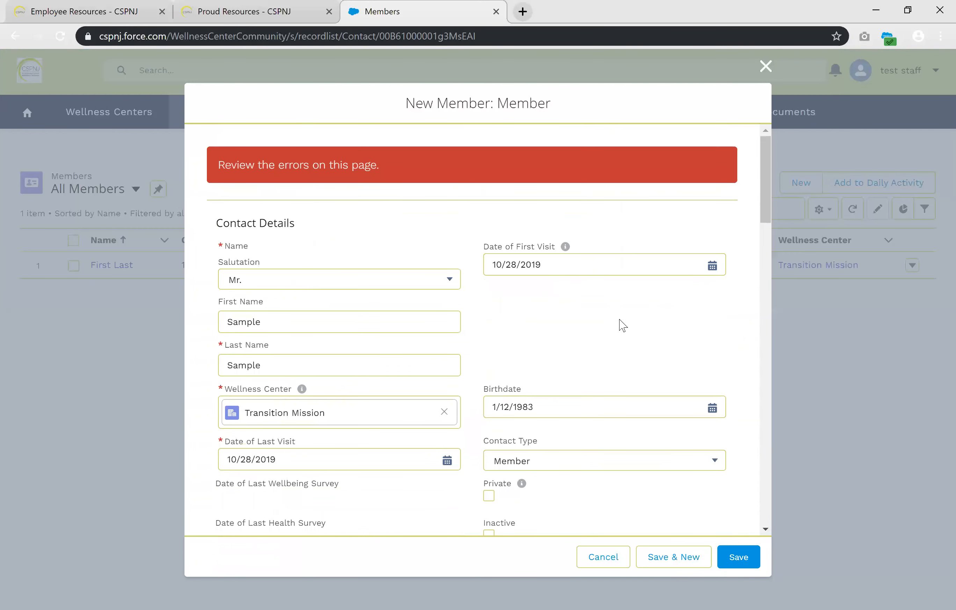
# Set the living arrangement to Apartment Alone and save the member record
pyautogui.scroll(-20, 623, 321)
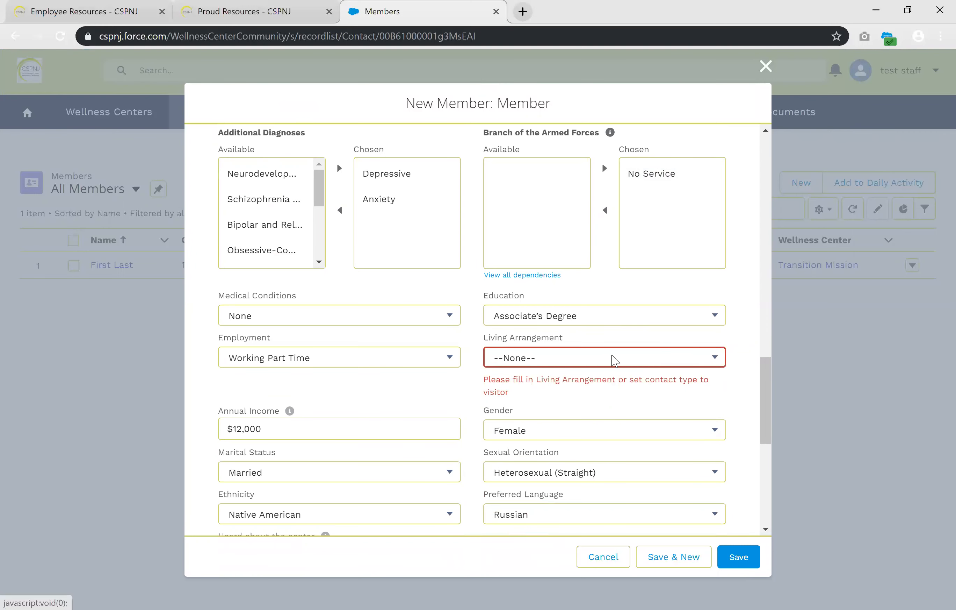
pyautogui.click(613, 361)
pyautogui.click(602, 398)
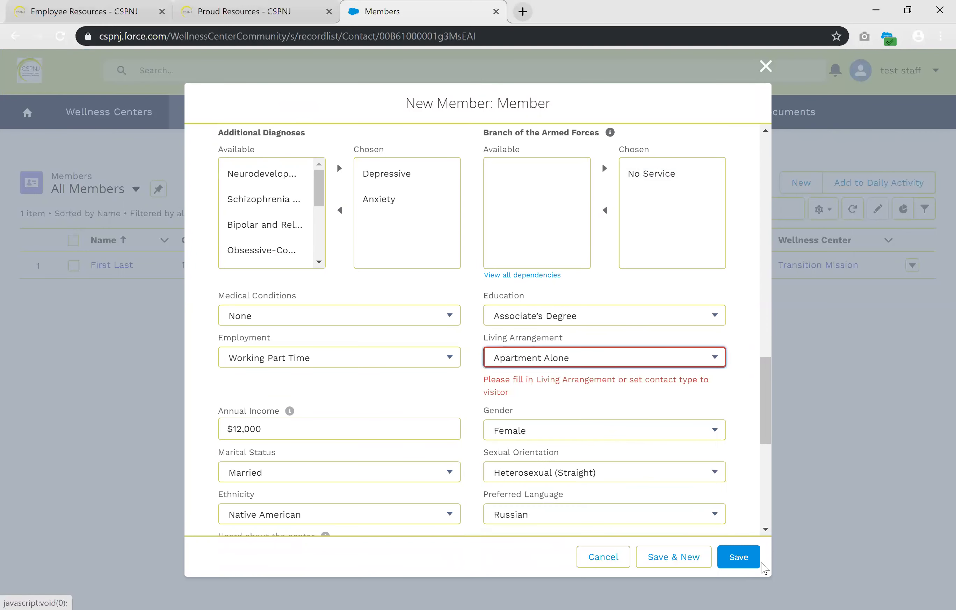
pyautogui.click(752, 564)
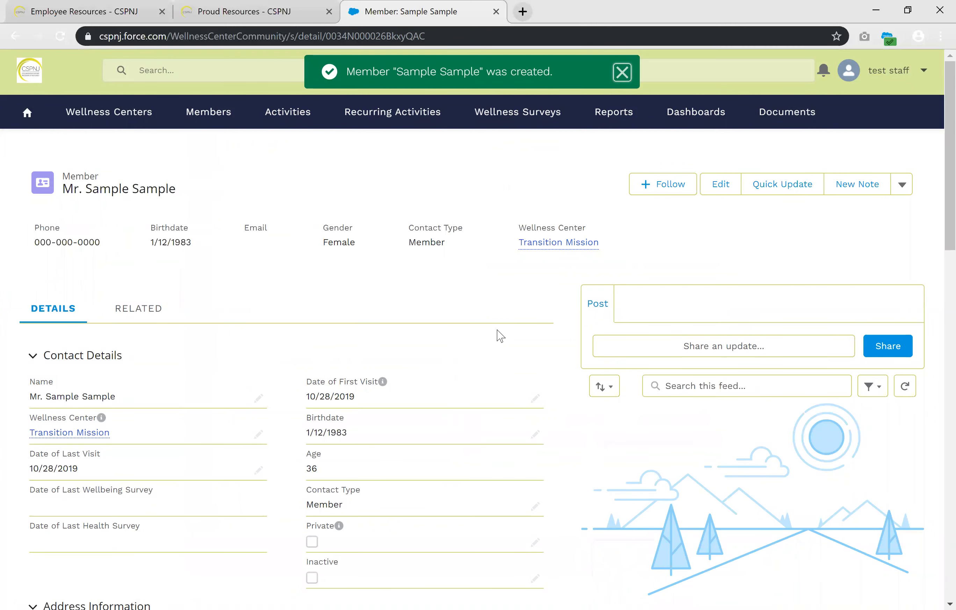
# Review the saved member record's contact, address, phone, personal and emergency contact details
pyautogui.scroll(-2, 500, 335)
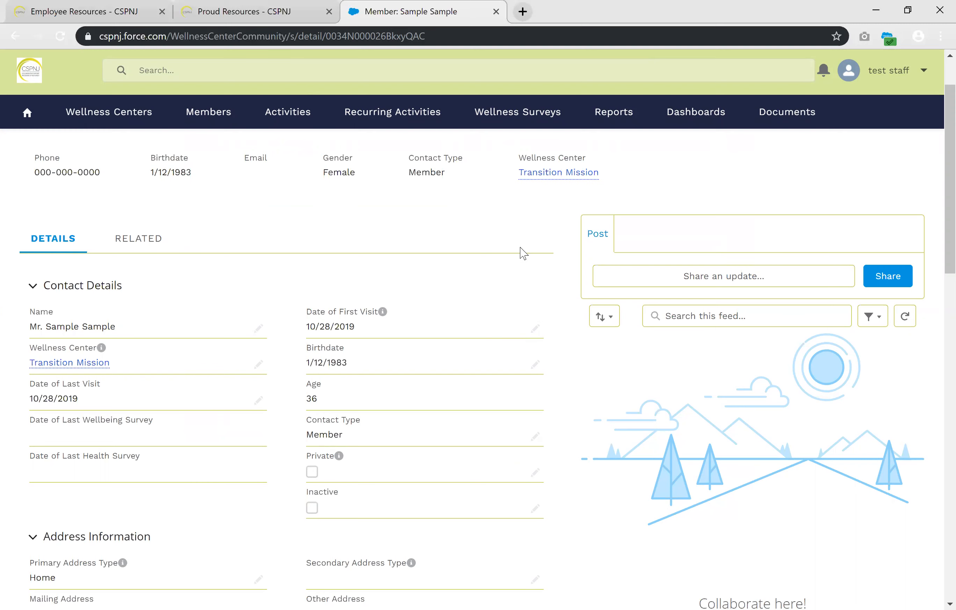
pyautogui.scroll(2, 480, 239)
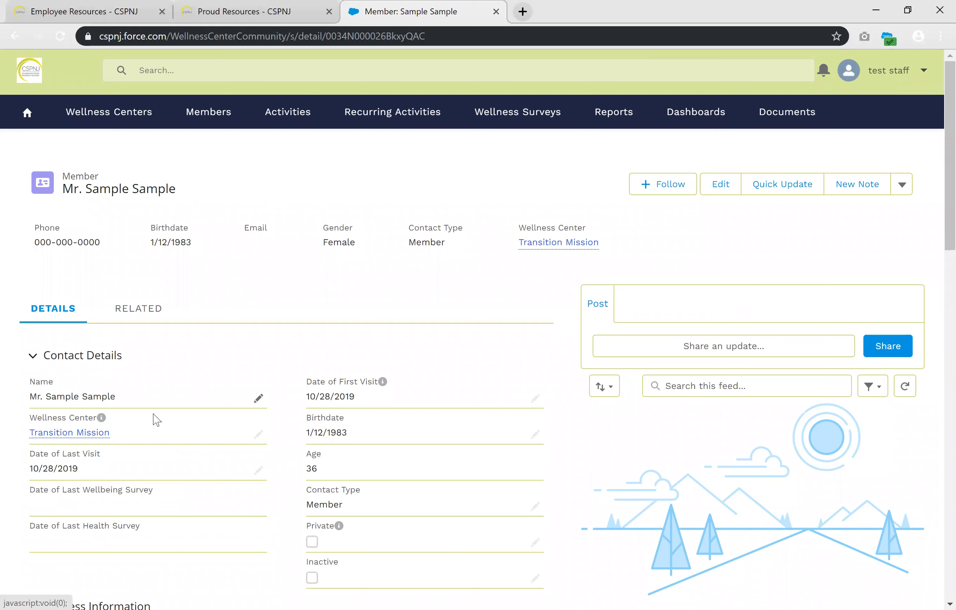
pyautogui.scroll(-2, 330, 392)
pyautogui.scroll(-2, 330, 392)
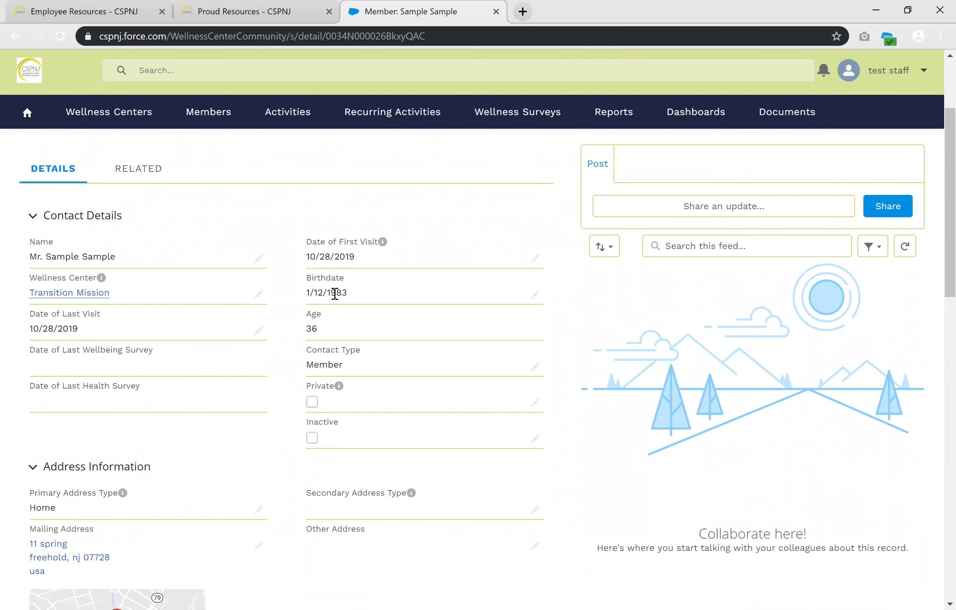
pyautogui.scroll(-8, 255, 367)
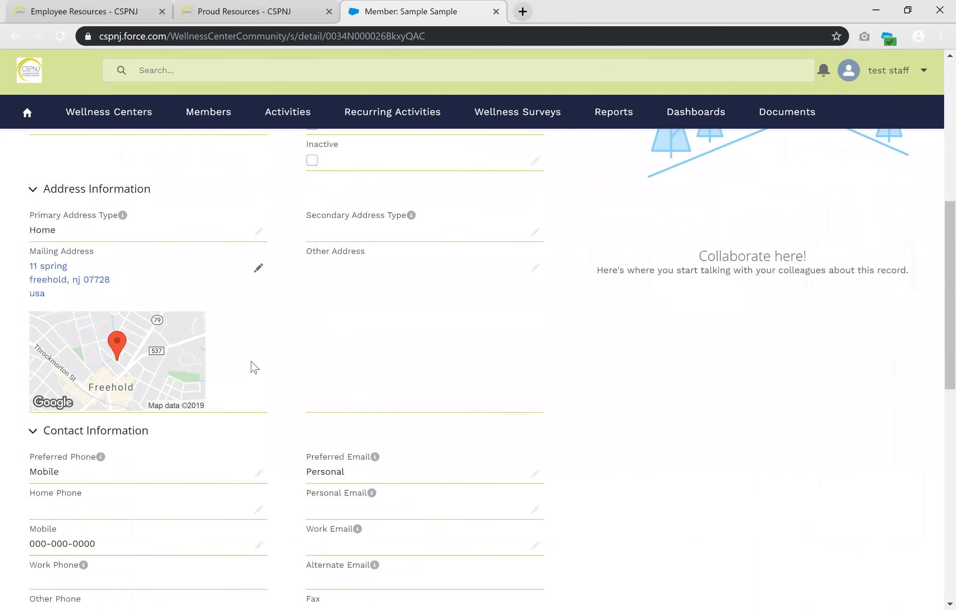
pyautogui.scroll(-6, 254, 367)
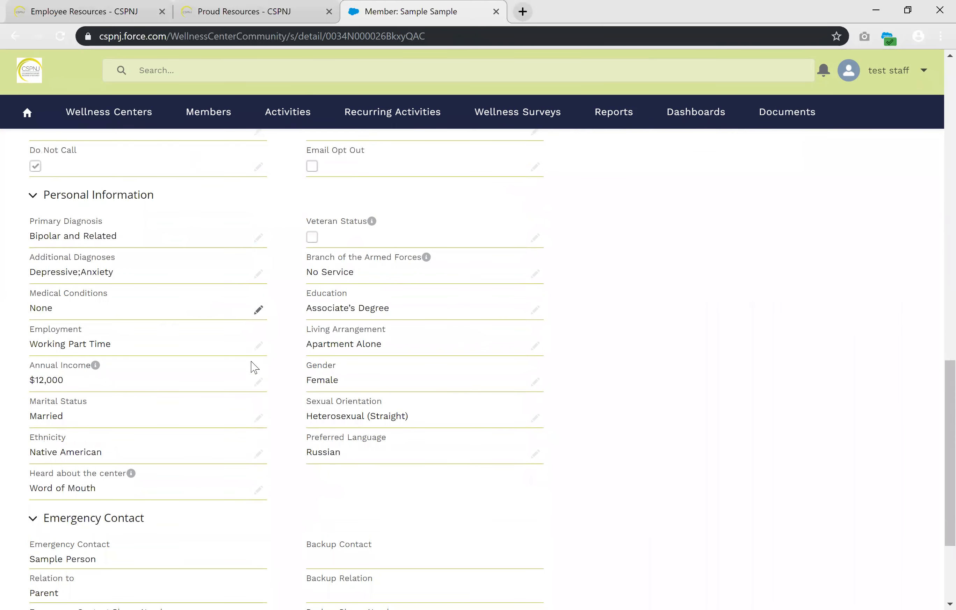
pyautogui.scroll(12, 253, 368)
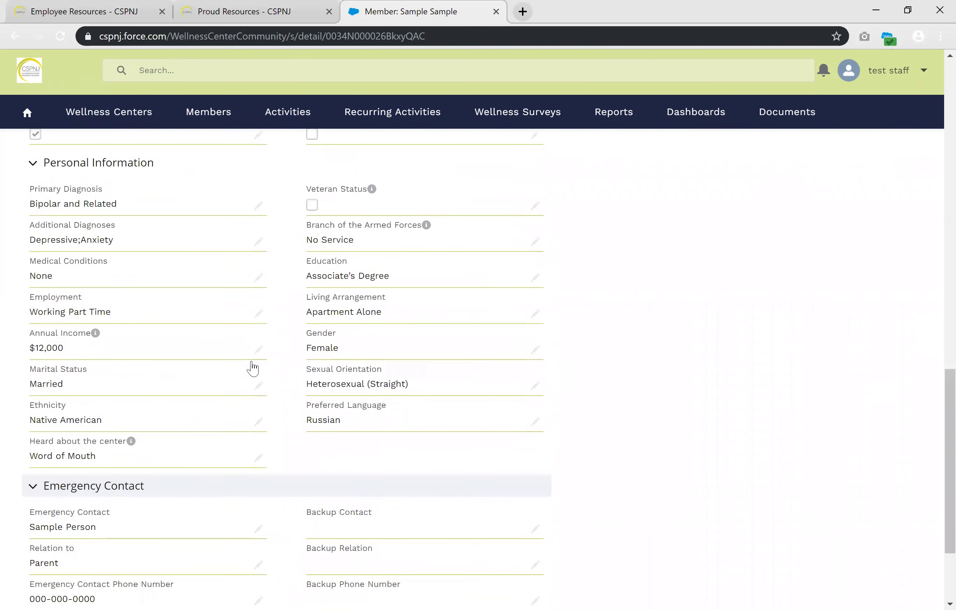
pyautogui.scroll(6, 252, 368)
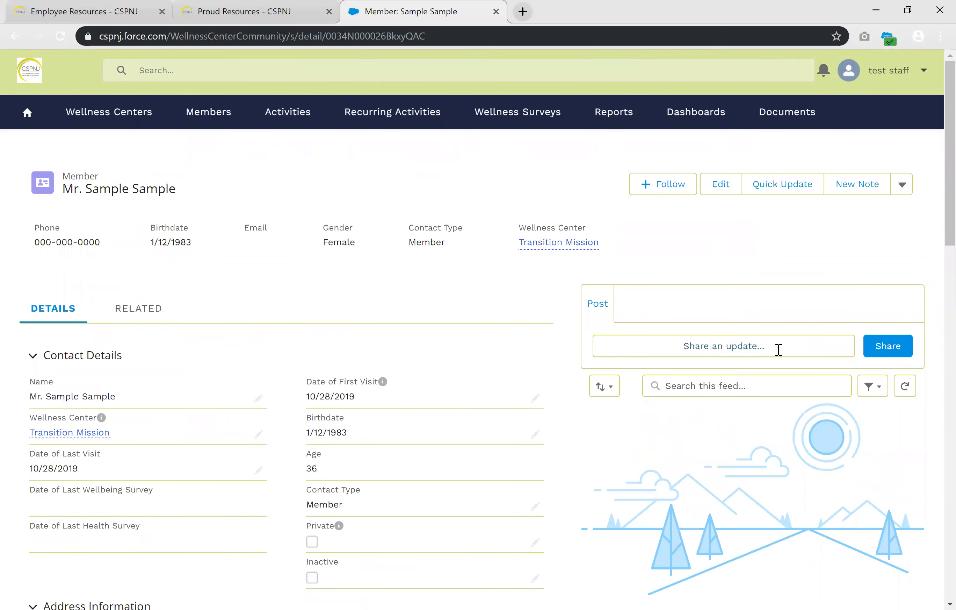
# Share the update "Person has a severe peanut allergy" in the member record's feed
pyautogui.click(737, 350)
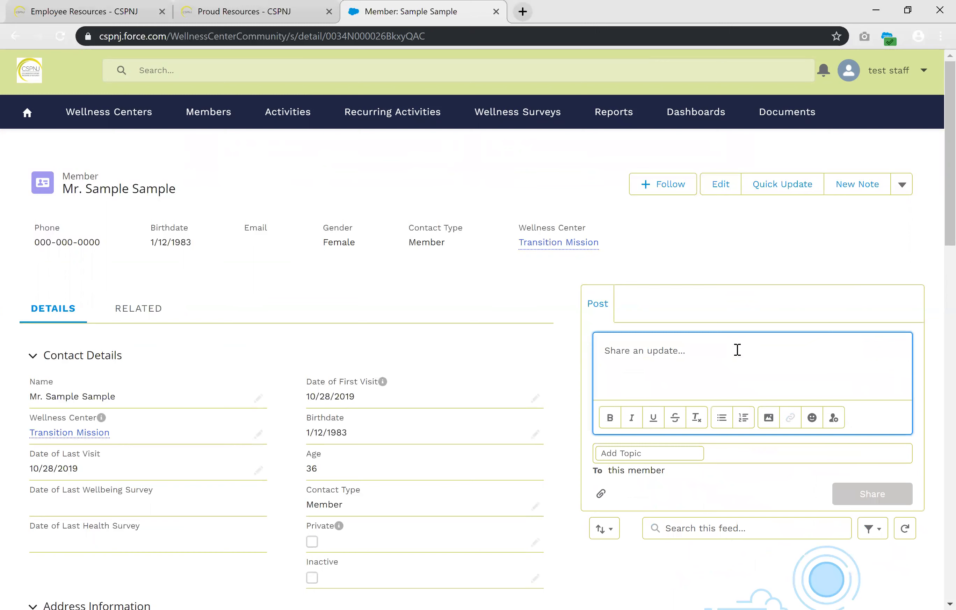
pyautogui.write('Pe')
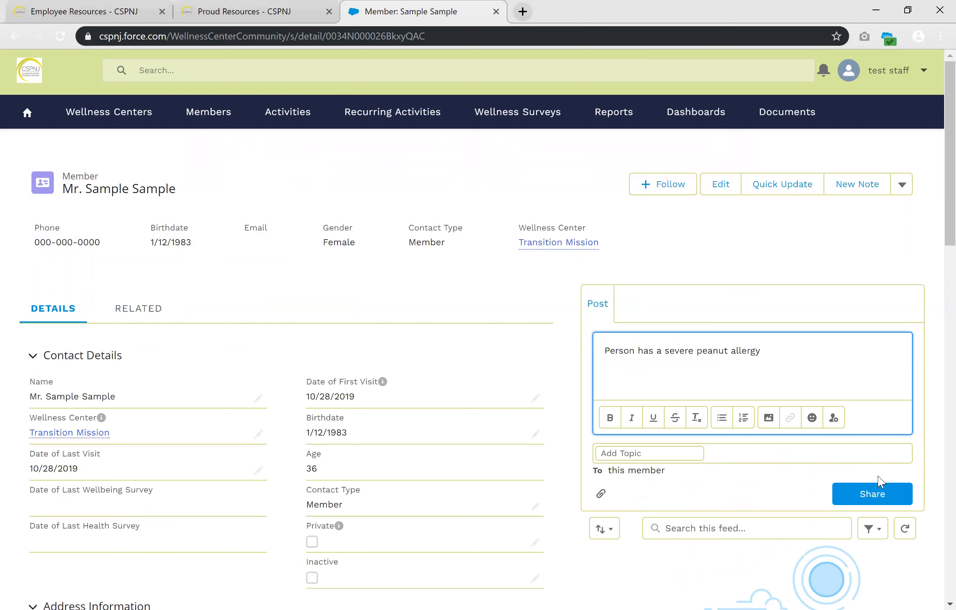
pyautogui.click(884, 491)
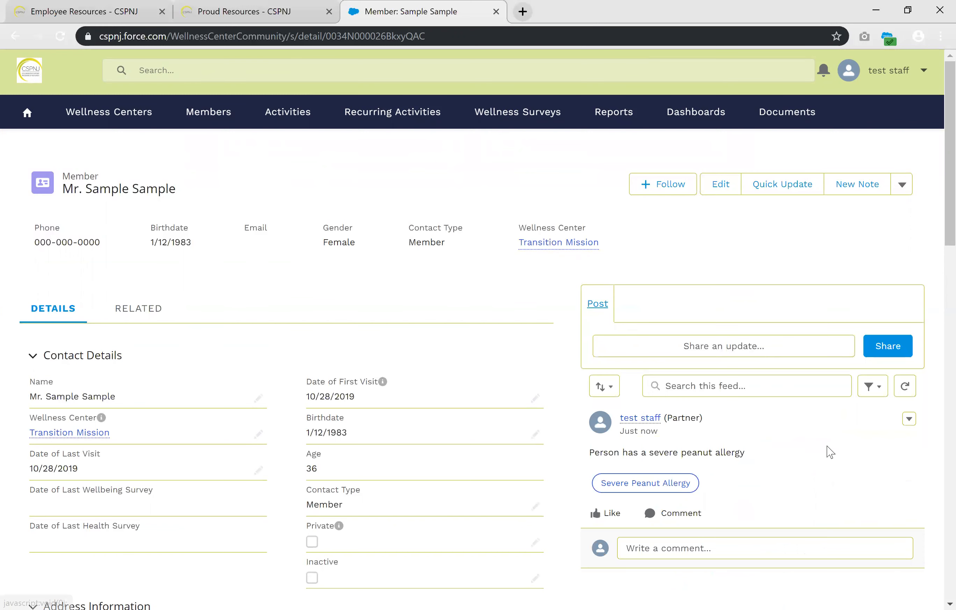